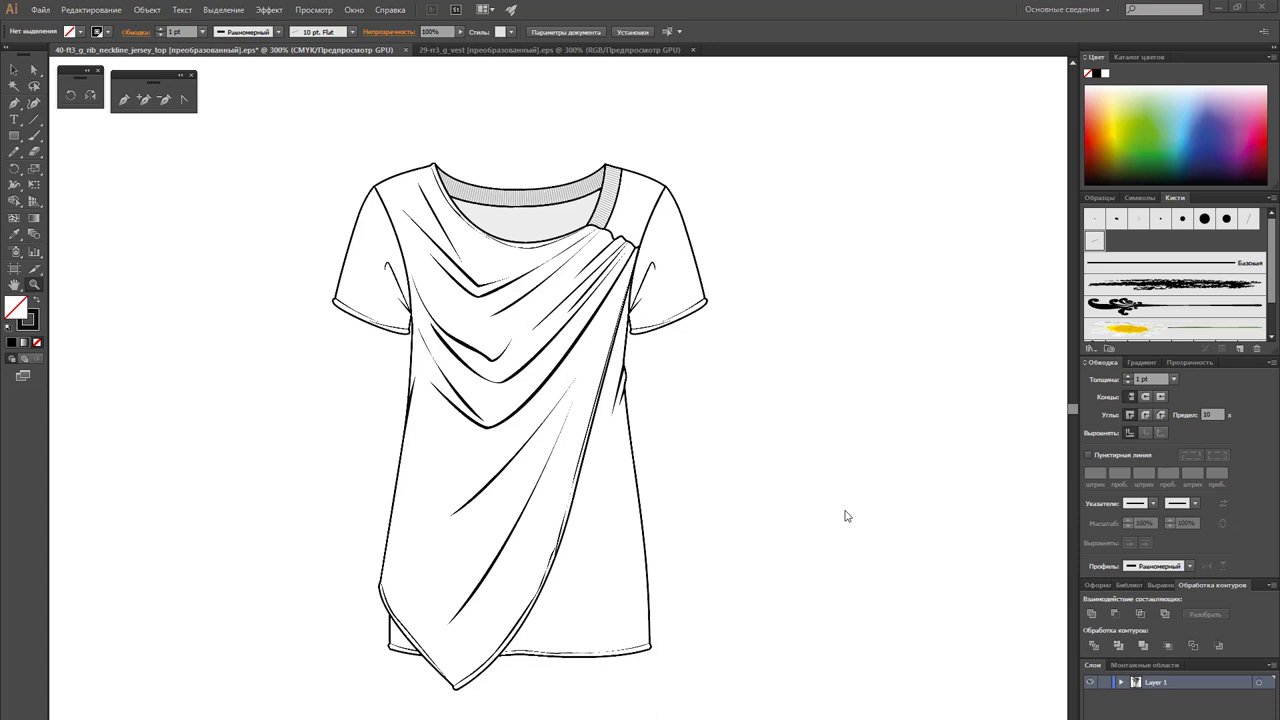
Switch from the vest document back to the jersey top and zoom in on its drape folds.
{"action": "left_click", "coordinate": [546, 52]}
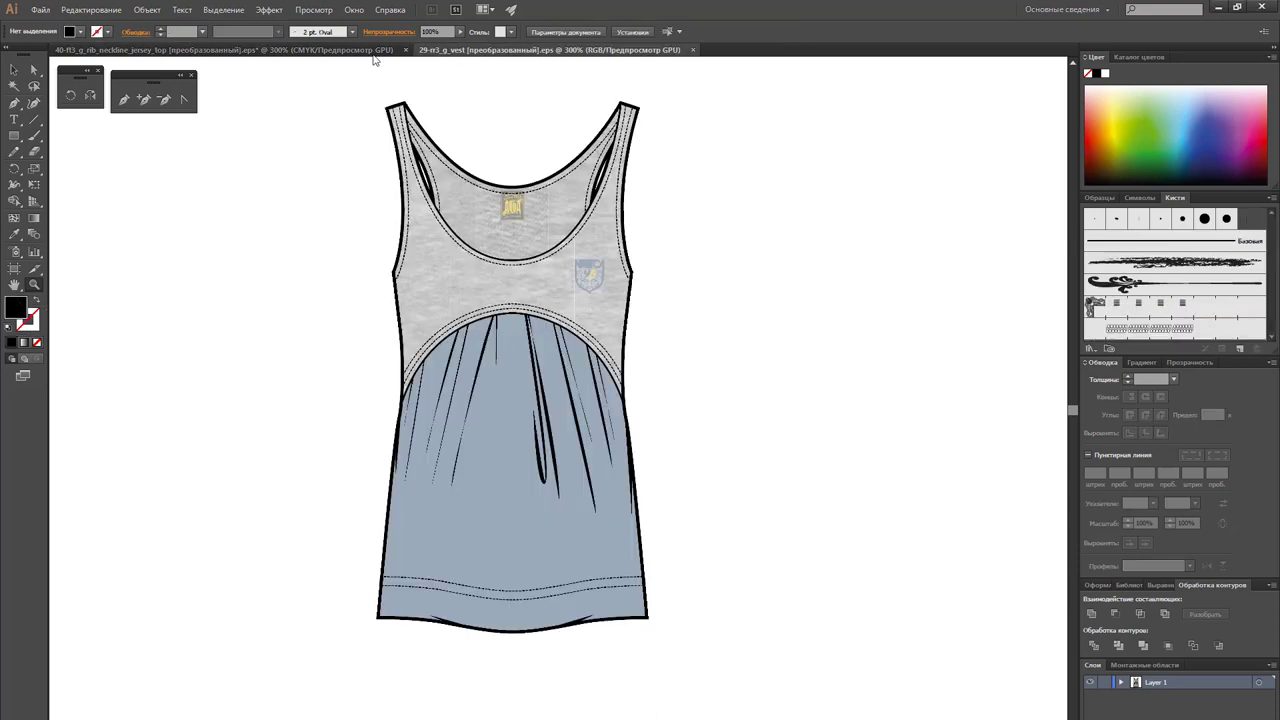
{"action": "left_click", "coordinate": [325, 50]}
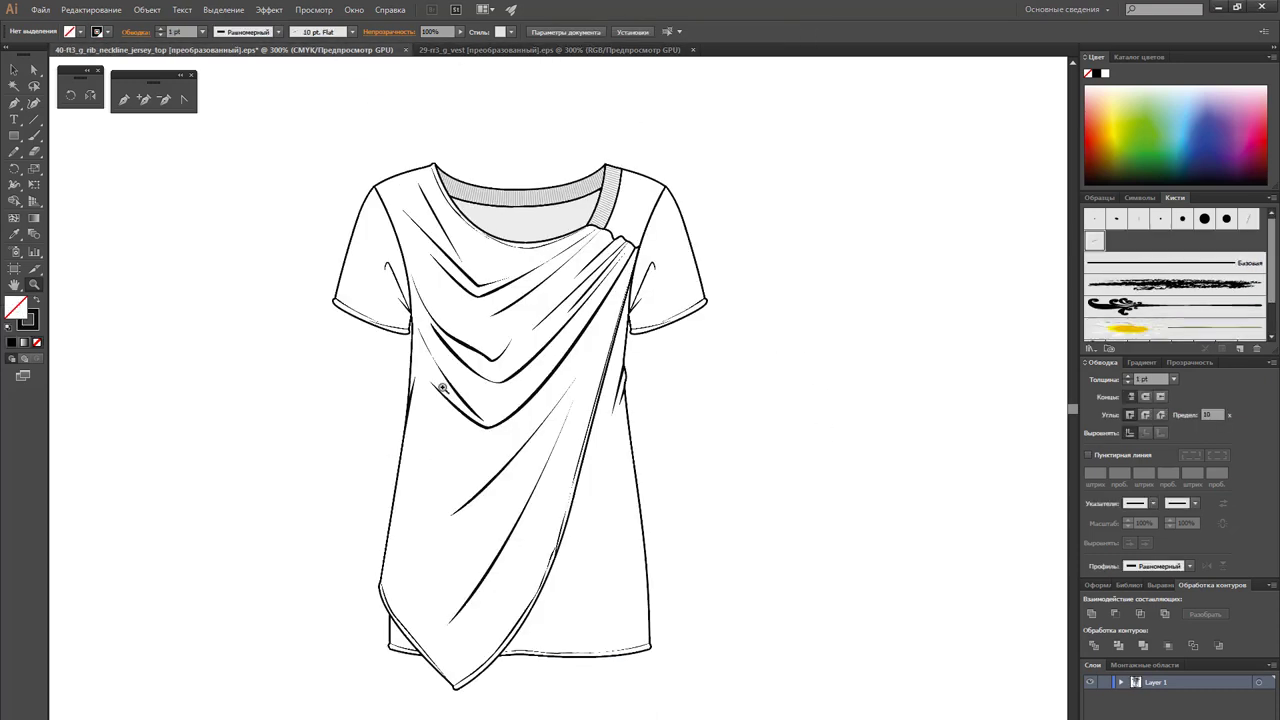
{"action": "left_click", "coordinate": [519, 374]}
{"action": "left_click", "coordinate": [589, 367]}
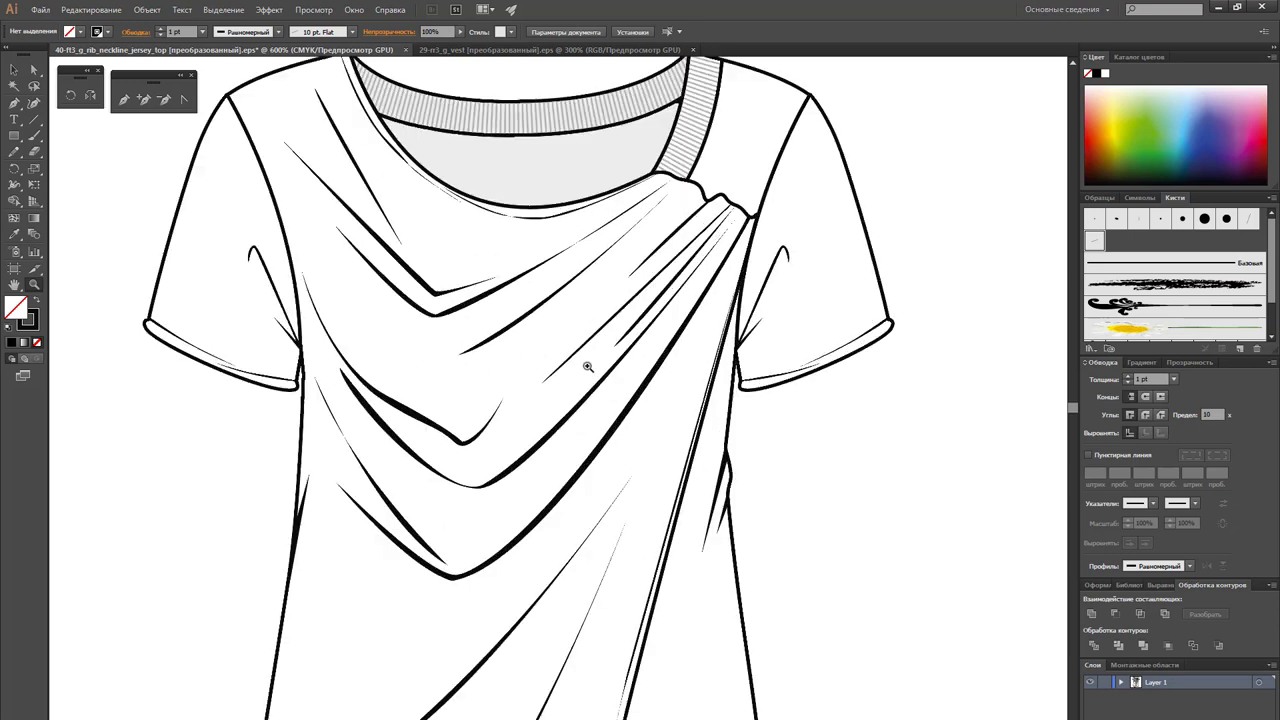
{"action": "left_click", "coordinate": [490, 359], "text": "alt"}
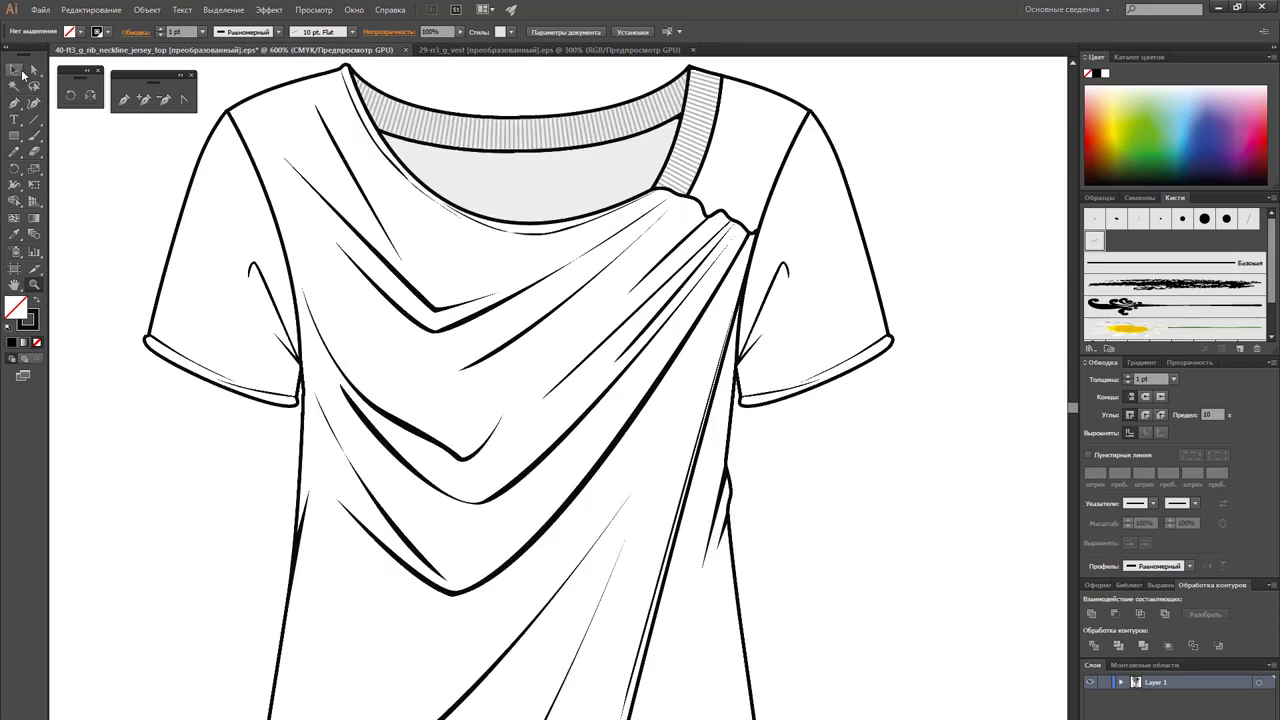
Select the whole shirt group with the Selection tool.
{"action": "left_click", "coordinate": [14, 69]}
{"action": "left_click", "coordinate": [195, 254]}
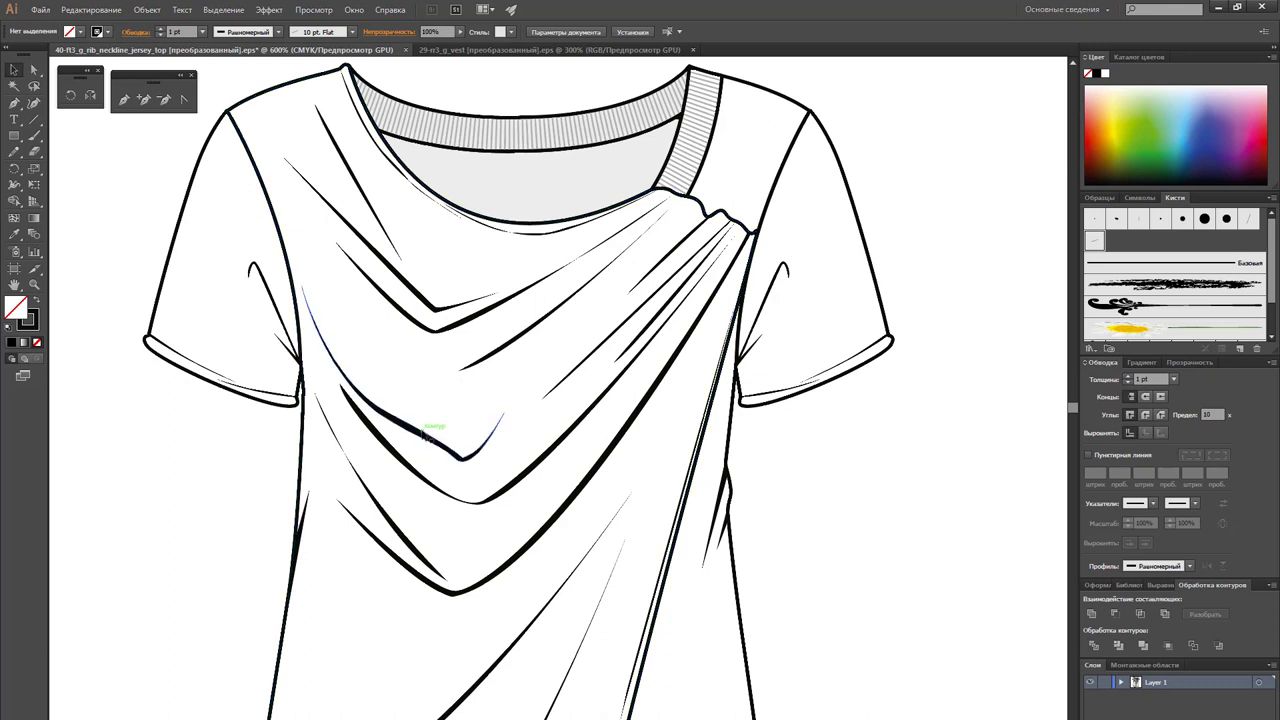
{"action": "left_click", "coordinate": [429, 438]}
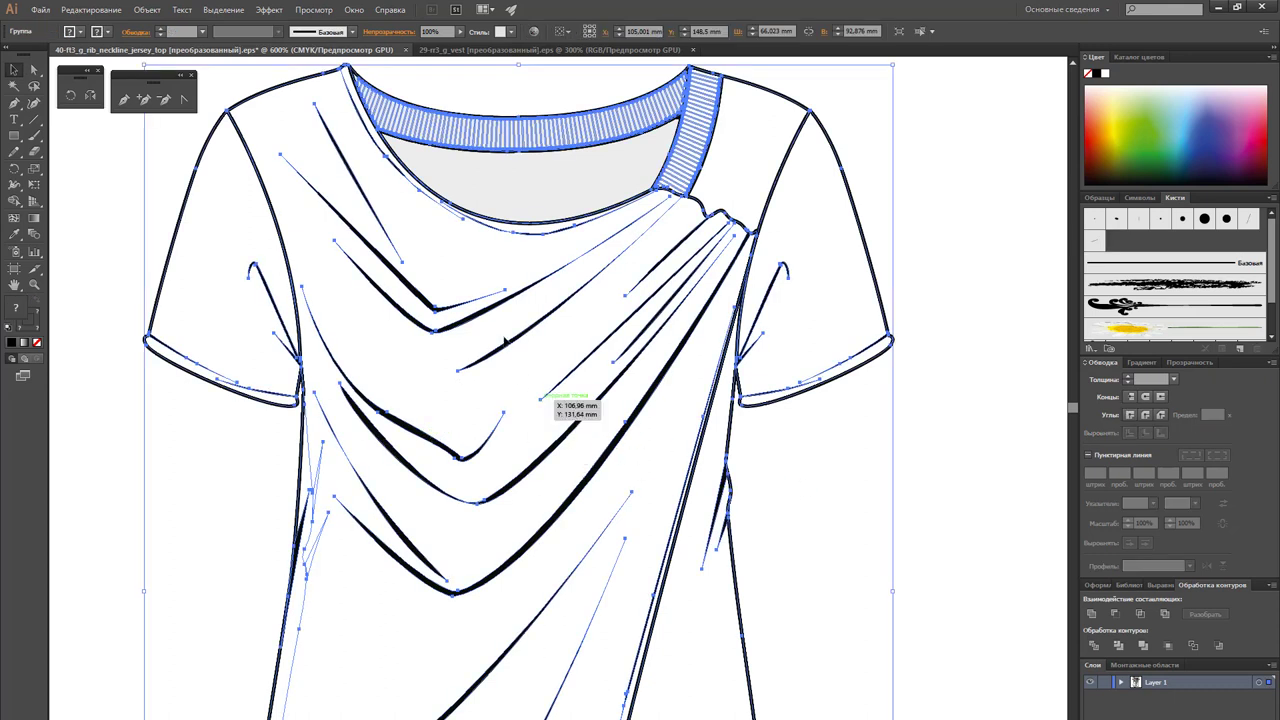
Ungroup the shirt drawing and select its drape fold path.
{"action": "right_click", "coordinate": [428, 292]}
{"action": "left_click", "coordinate": [486, 374]}
{"action": "left_click", "coordinate": [934, 534]}
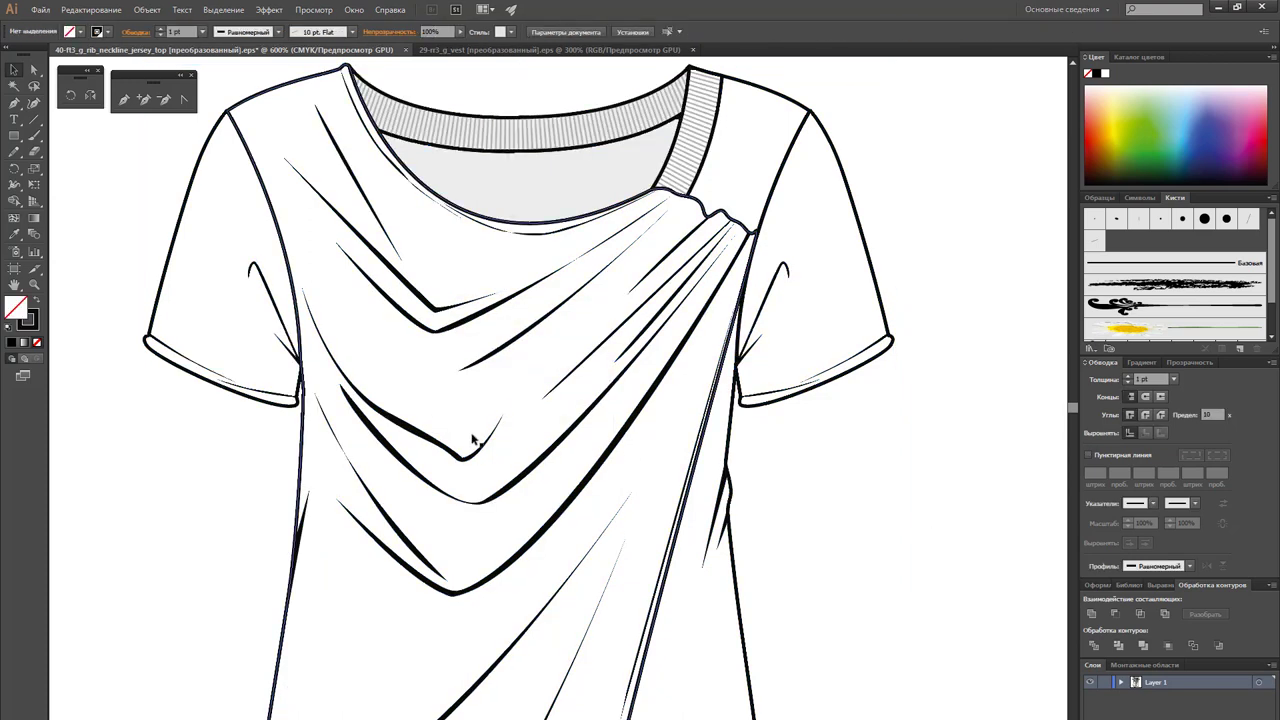
{"action": "left_click", "coordinate": [474, 450]}
{"action": "right_click", "coordinate": [506, 460]}
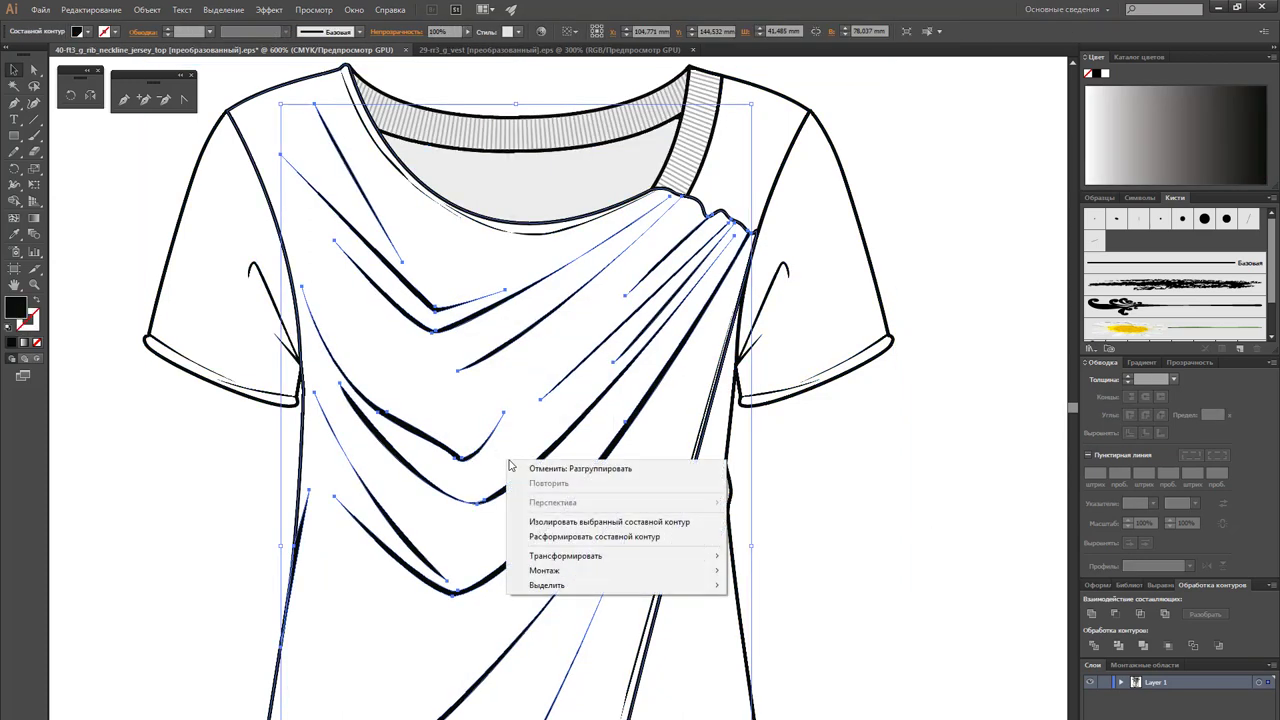
{"action": "left_click", "coordinate": [922, 501]}
Zoom out and move the drape fold lines to the right of the shirt.
{"action": "left_click", "coordinate": [674, 447], "text": "alt"}
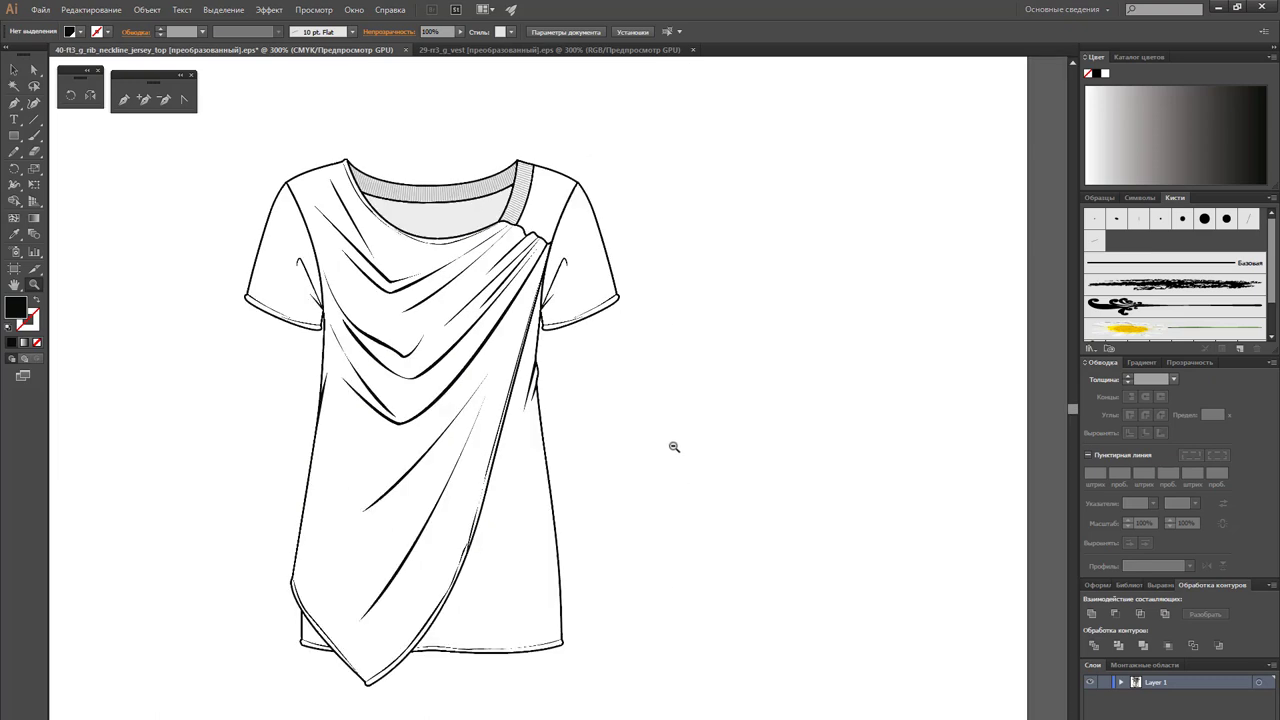
{"action": "left_click", "coordinate": [14, 70]}
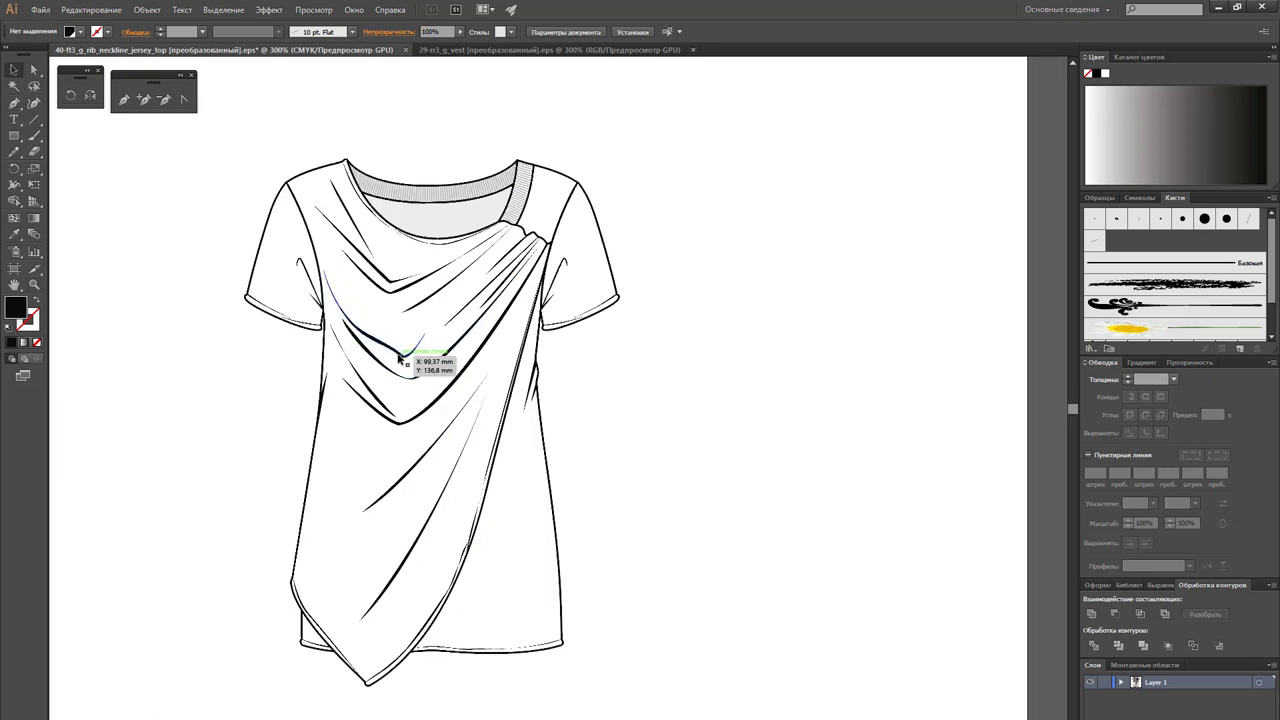
{"action": "mouse_move", "coordinate": [440, 368]}
{"action": "left_mouse_down"}
{"action": "mouse_move", "coordinate": [594, 408]}
{"action": "mouse_move", "coordinate": [757, 428]}
{"action": "left_mouse_up"}
{"action": "left_click", "coordinate": [963, 493]}
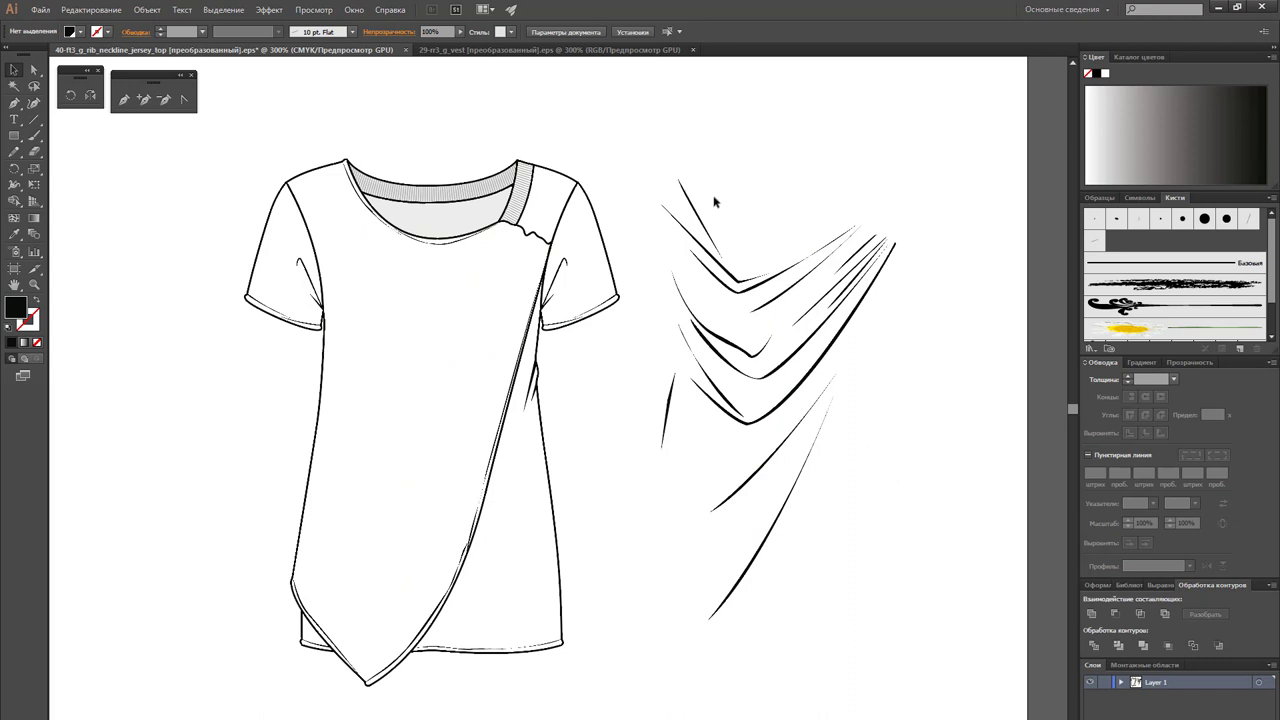
{"action": "left_click", "coordinate": [770, 376]}
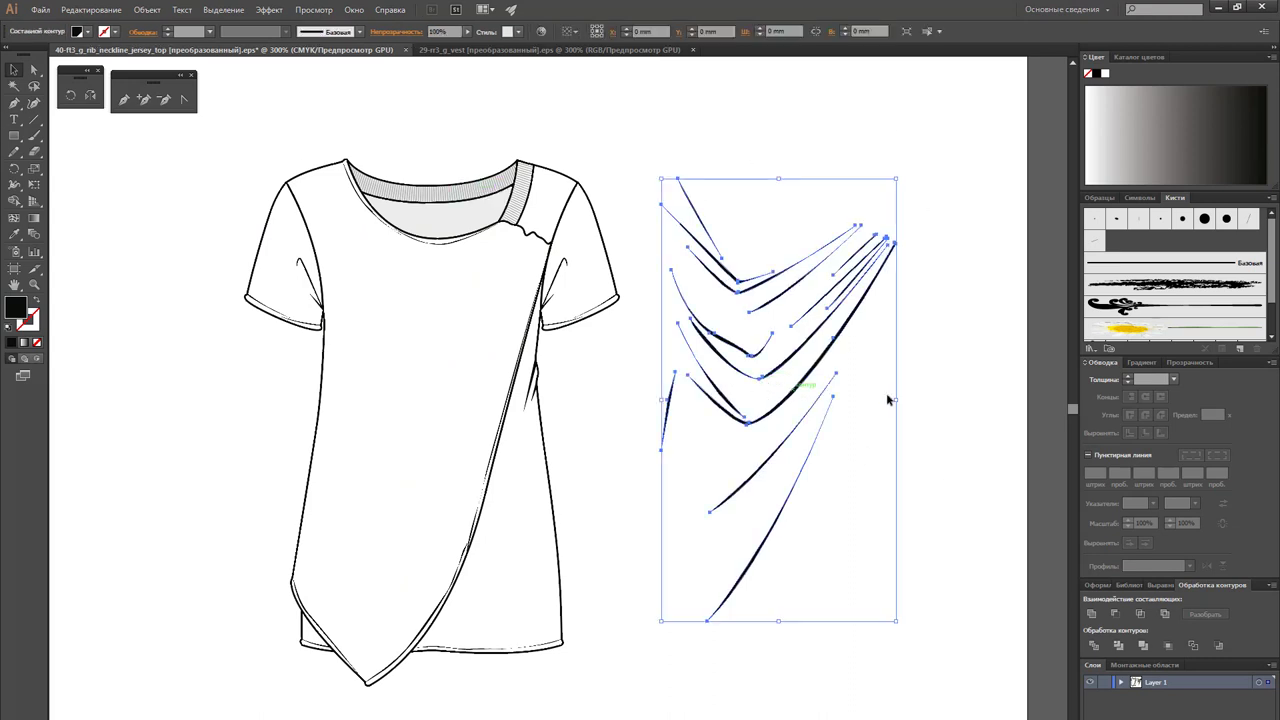
{"action": "left_click", "coordinate": [920, 401]}
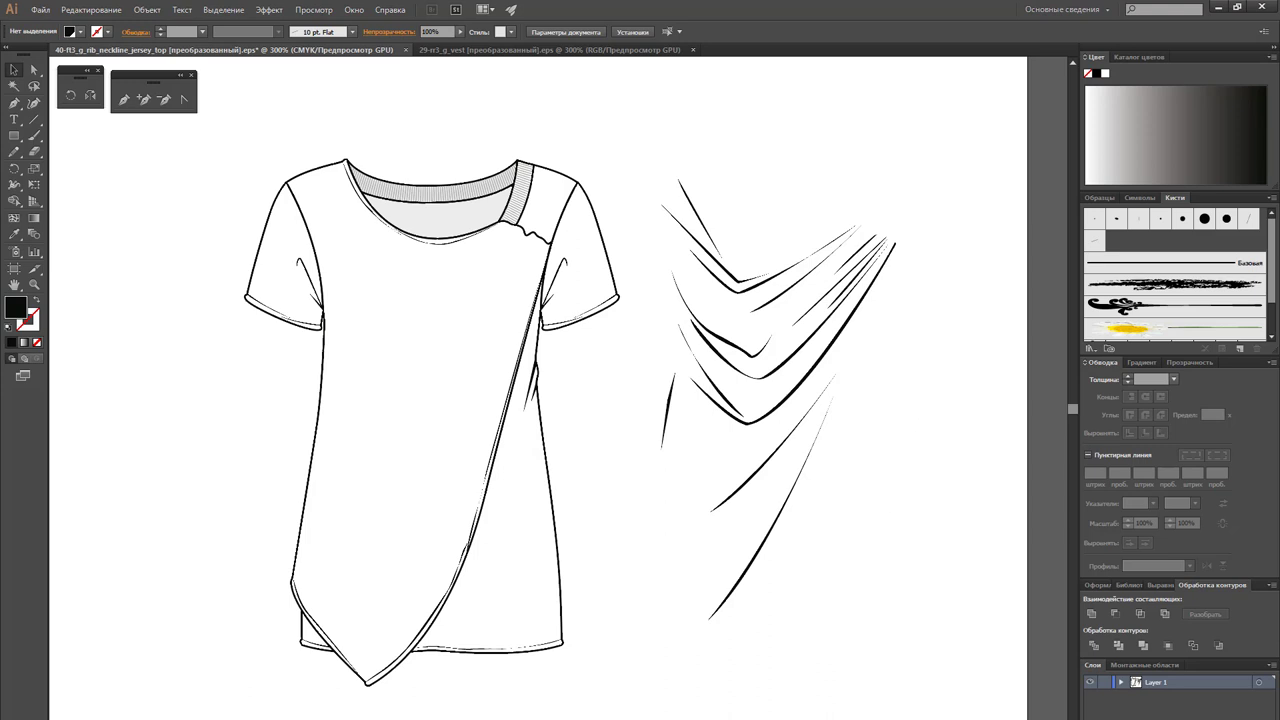
{"action": "scroll", "coordinate": [540, 390], "scroll_direction": "right", "scroll_amount": 5}
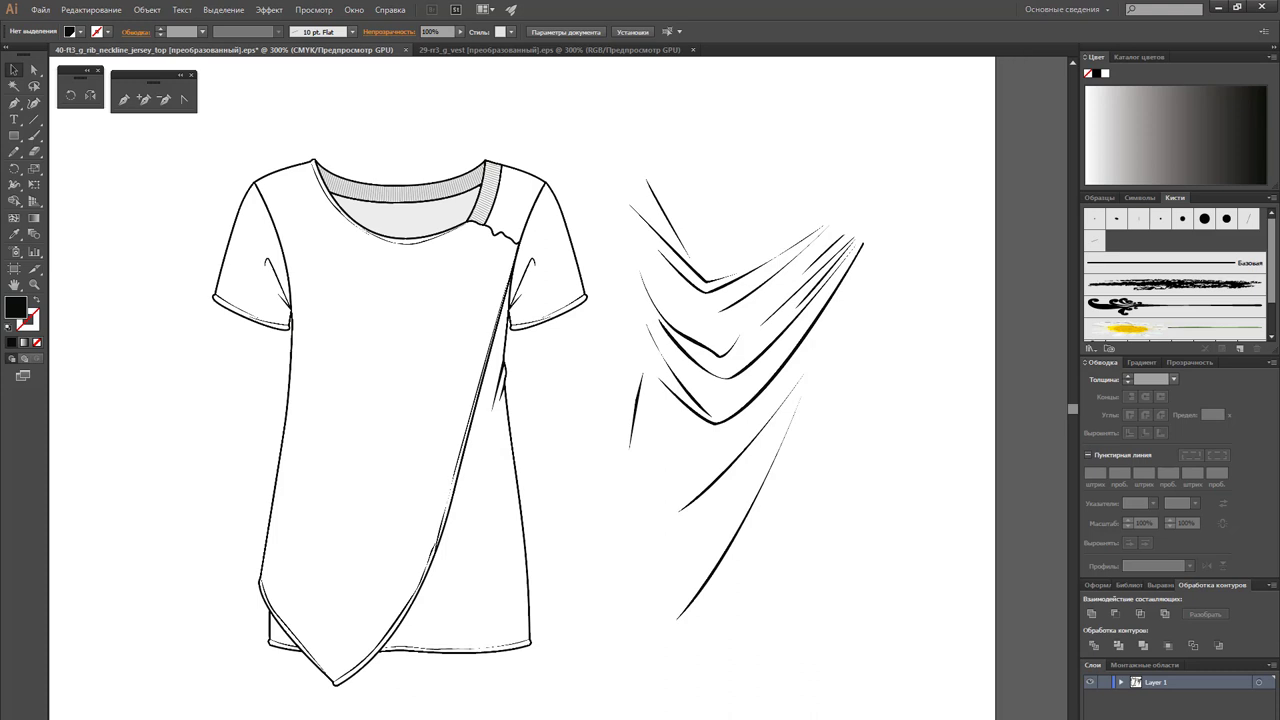
{"action": "left_click", "coordinate": [33, 119]}
Draw a horizontal test line above the drawing and give it the 10 pt Flat brush.
{"action": "left_click_drag", "start_coordinate": [505, 114], "coordinate": [826, 119]}
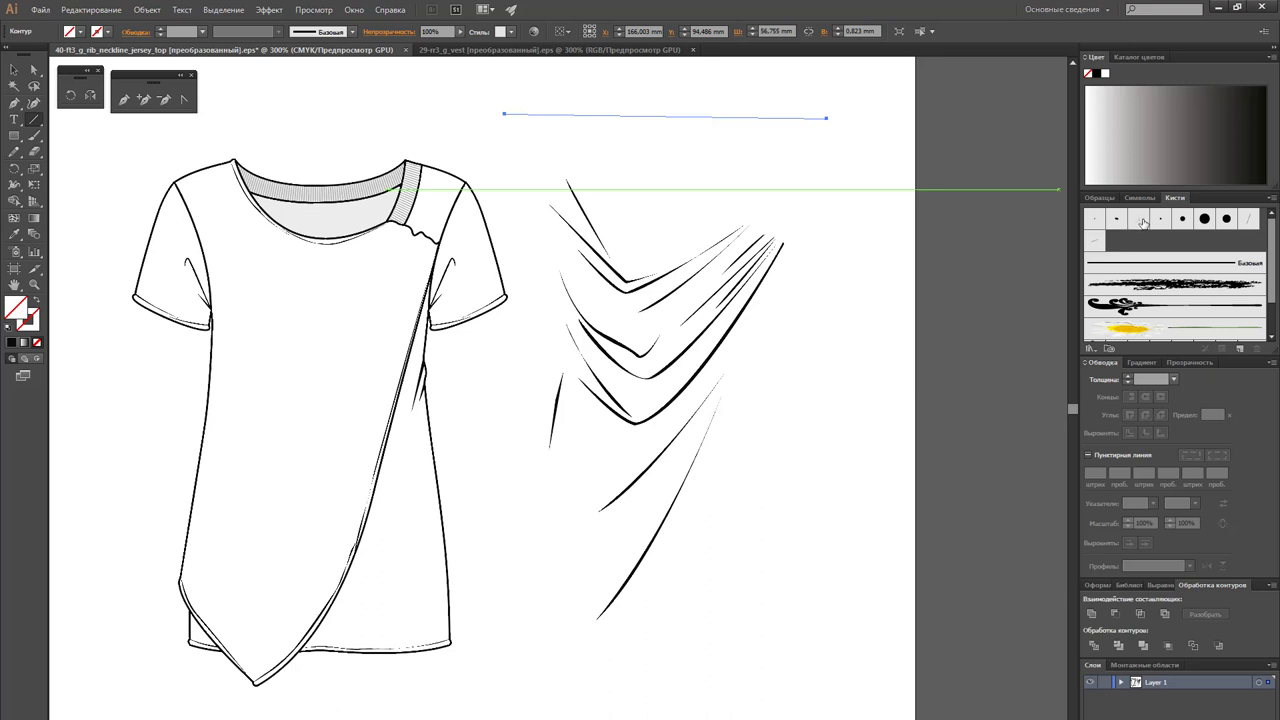
{"action": "left_click", "coordinate": [1143, 220]}
{"action": "left_click", "coordinate": [1182, 218]}
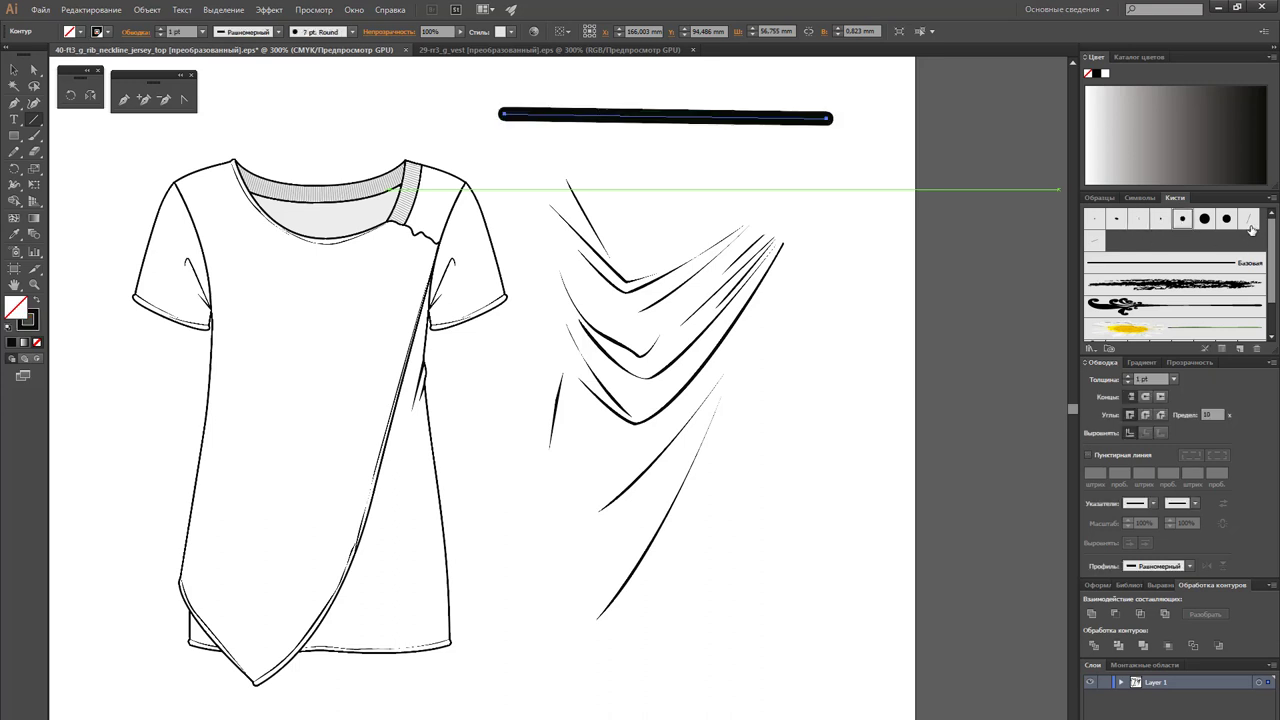
{"action": "left_click", "coordinate": [1249, 219]}
{"action": "left_click", "coordinate": [1094, 240]}
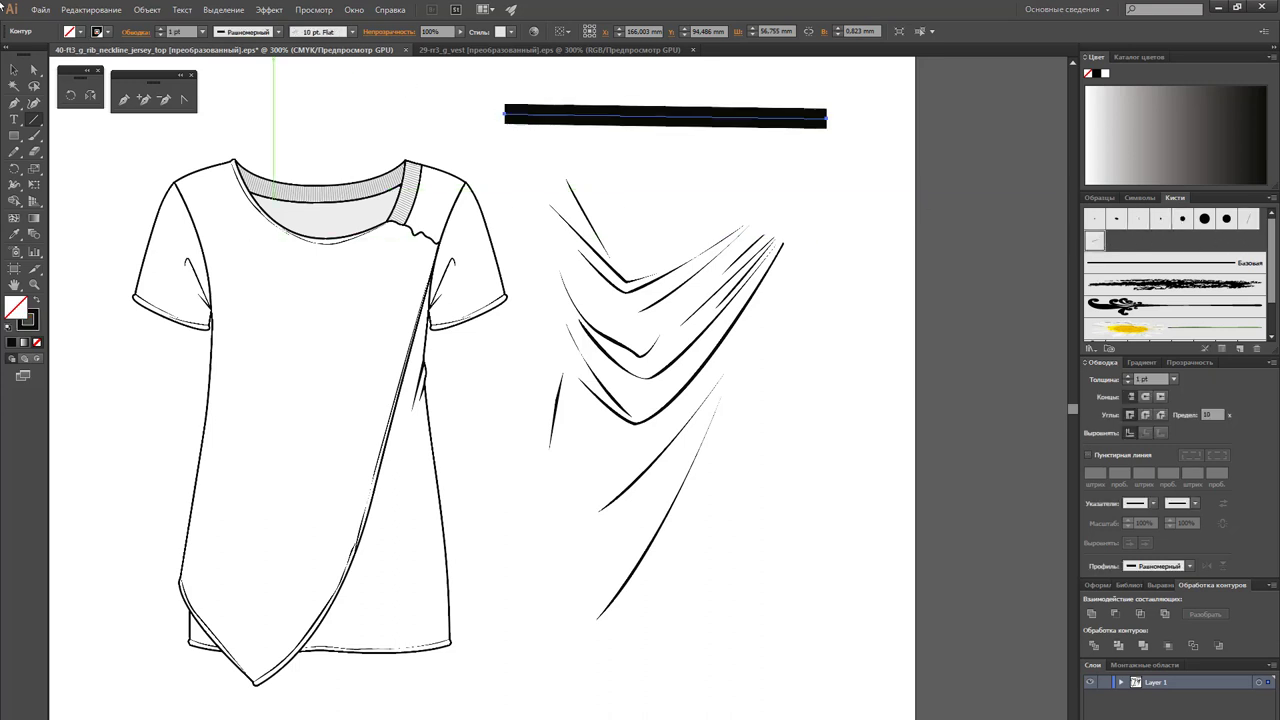
Draw a wavy Pen path running down from the upper right.
{"action": "left_click", "coordinate": [14, 103]}
{"action": "left_click_drag", "start_coordinate": [820, 189], "coordinate": [848, 185]}
{"action": "left_click_drag", "start_coordinate": [890, 253], "coordinate": [880, 300]}
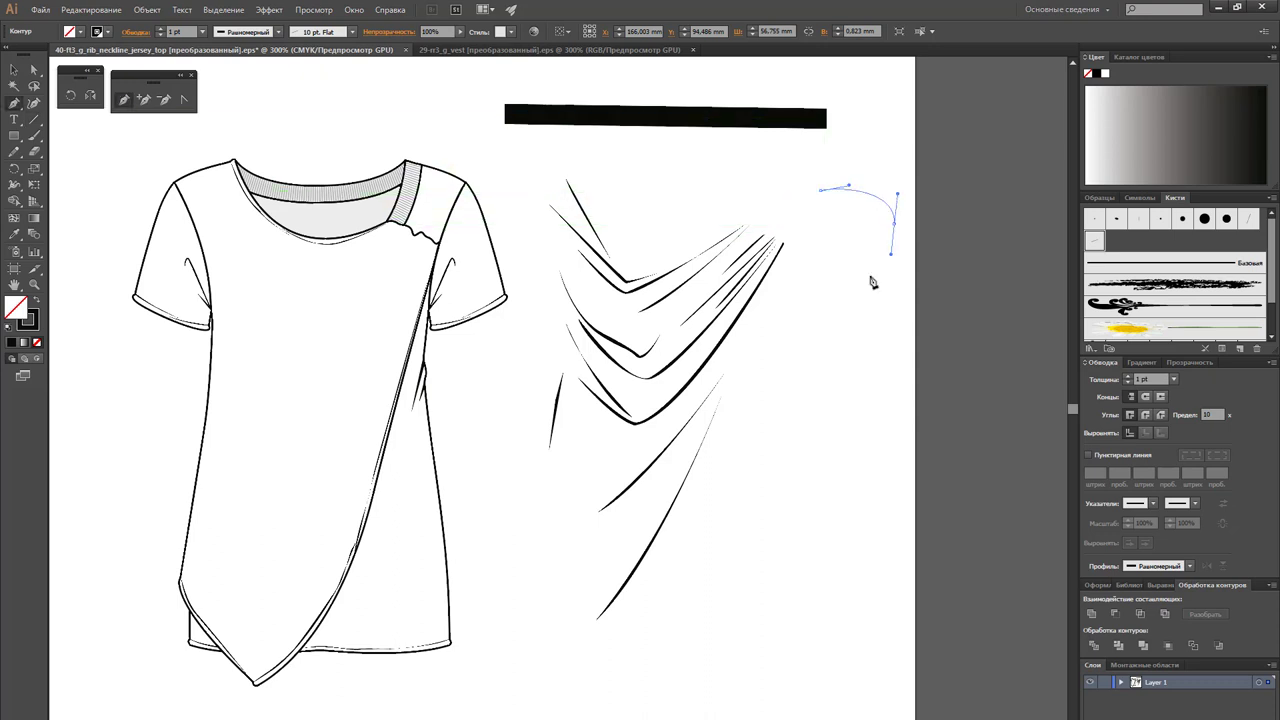
{"action": "mouse_move", "coordinate": [903, 380]}
{"action": "left_mouse_down"}
{"action": "mouse_move", "coordinate": [866, 423]}
{"action": "mouse_move", "coordinate": [938, 660]}
{"action": "mouse_move", "coordinate": [891, 551]}
{"action": "left_mouse_up"}
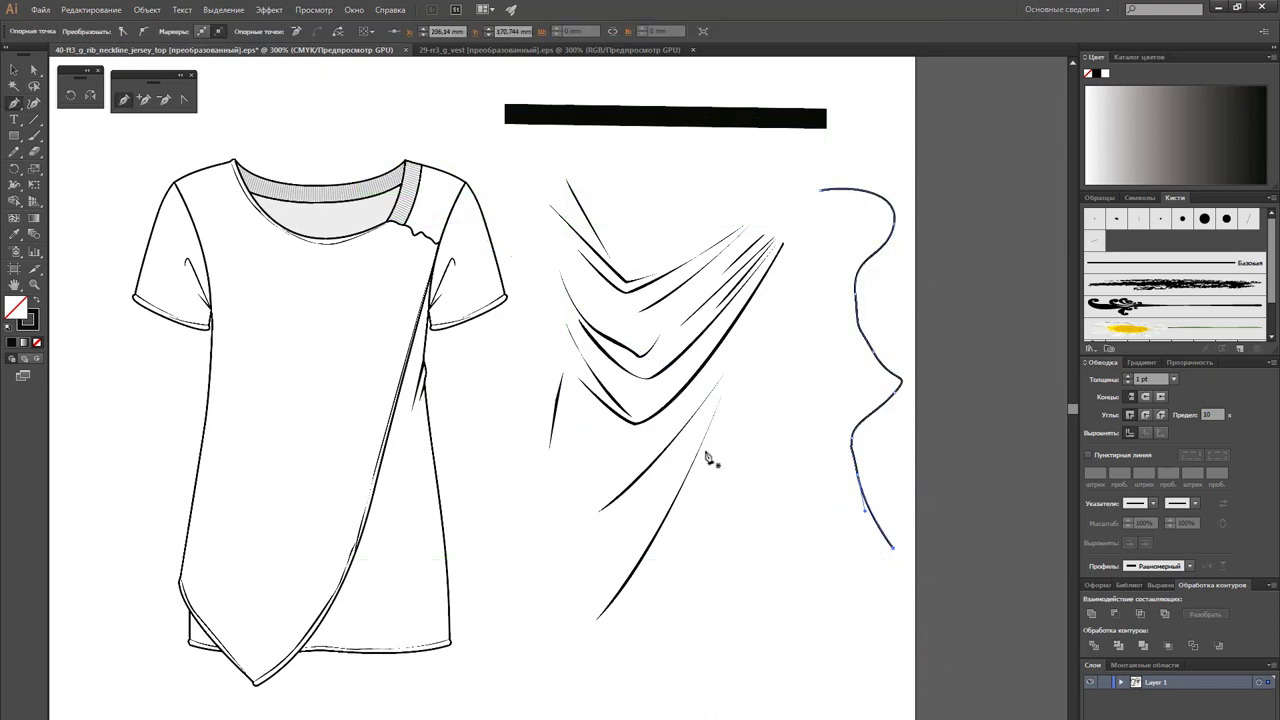
Try calligraphic, thicker black and 15 pt Flat brushes on the wave, then reselect it.
{"action": "key", "text": "v"}
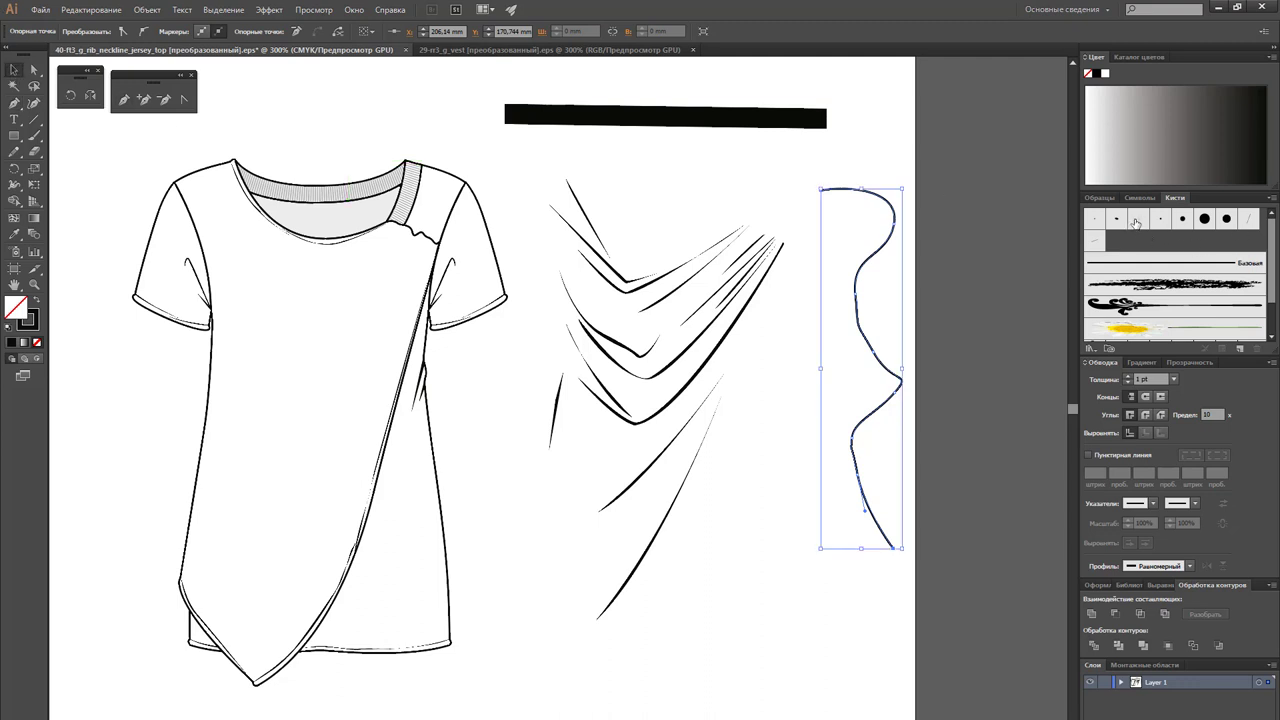
{"action": "left_click", "coordinate": [1136, 220]}
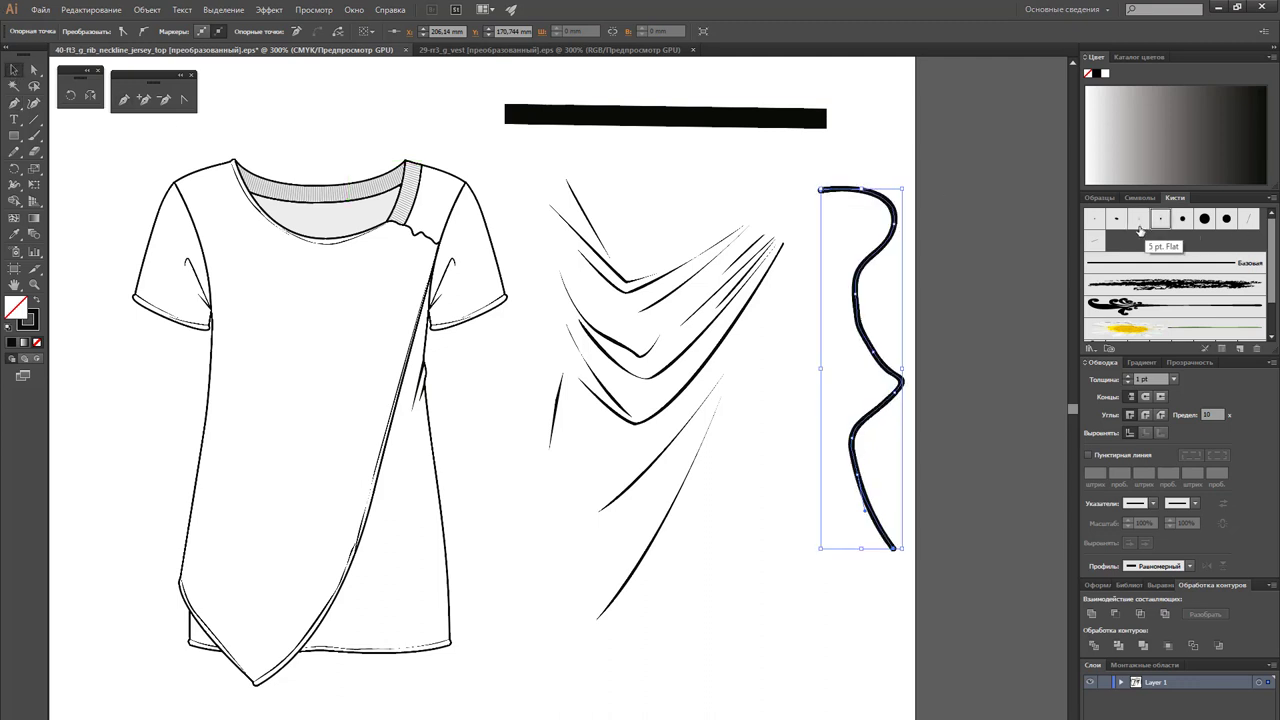
{"action": "left_click", "coordinate": [1094, 242]}
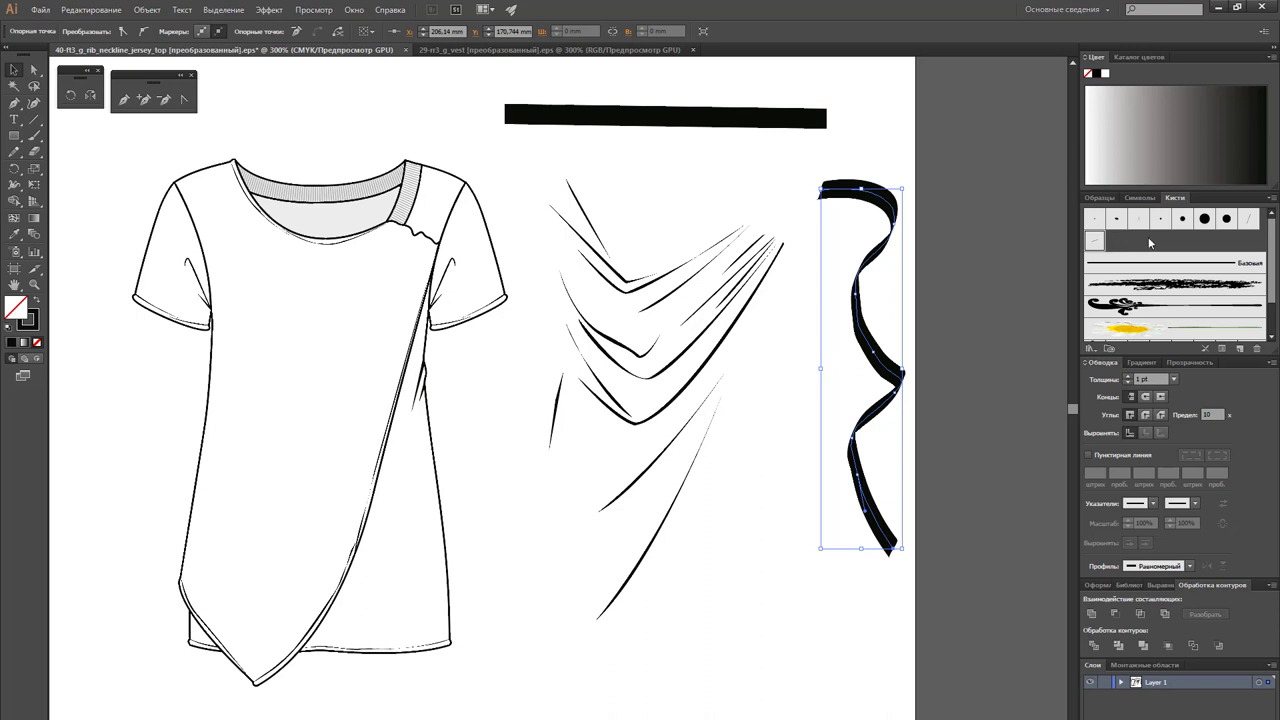
{"action": "left_click", "coordinate": [1247, 220]}
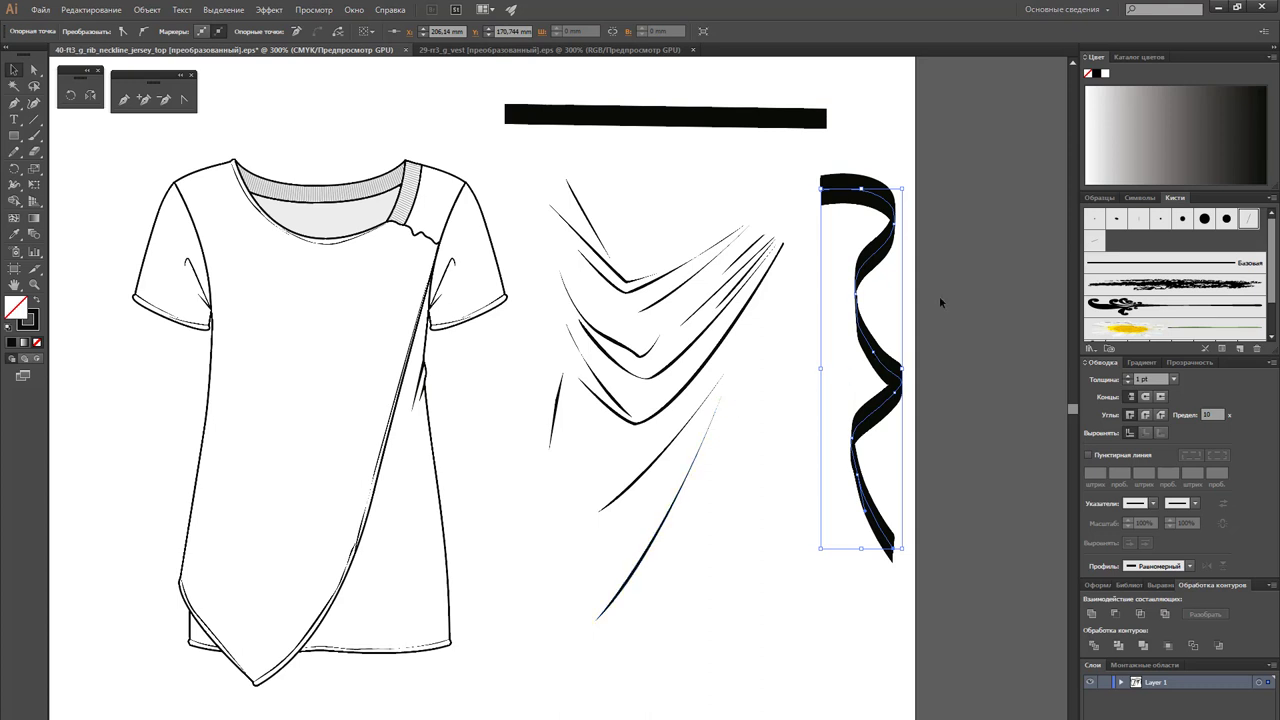
{"action": "left_click", "coordinate": [900, 362]}
Delete the wave, then undo repeatedly until the test wave and black bar are gone.
{"action": "key", "text": "Delete"}
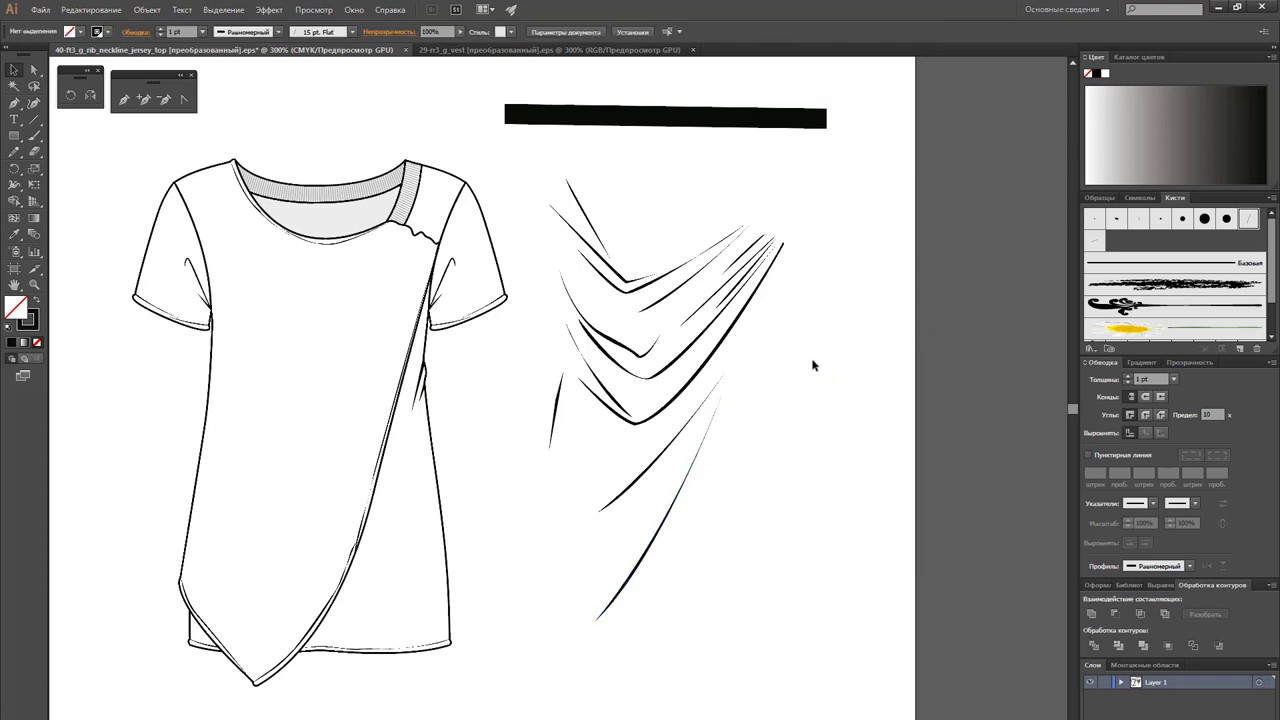
{"action": "key", "text": "ctrl+z"}
{"action": "key", "text": "ctrl+z"}
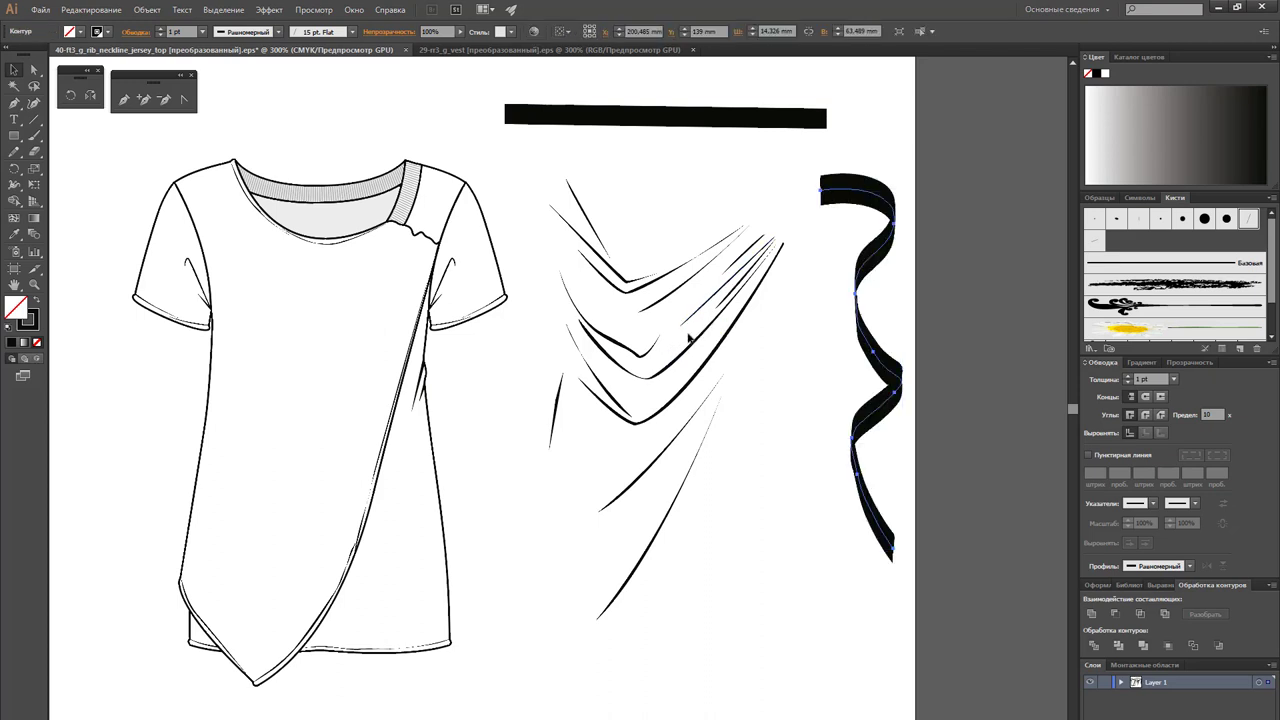
{"action": "key", "text": "ctrl+z"}
{"action": "key", "text": "ctrl+z"}
{"action": "key", "text": "ctrl+z"}
{"action": "key", "text": "ctrl+z"}
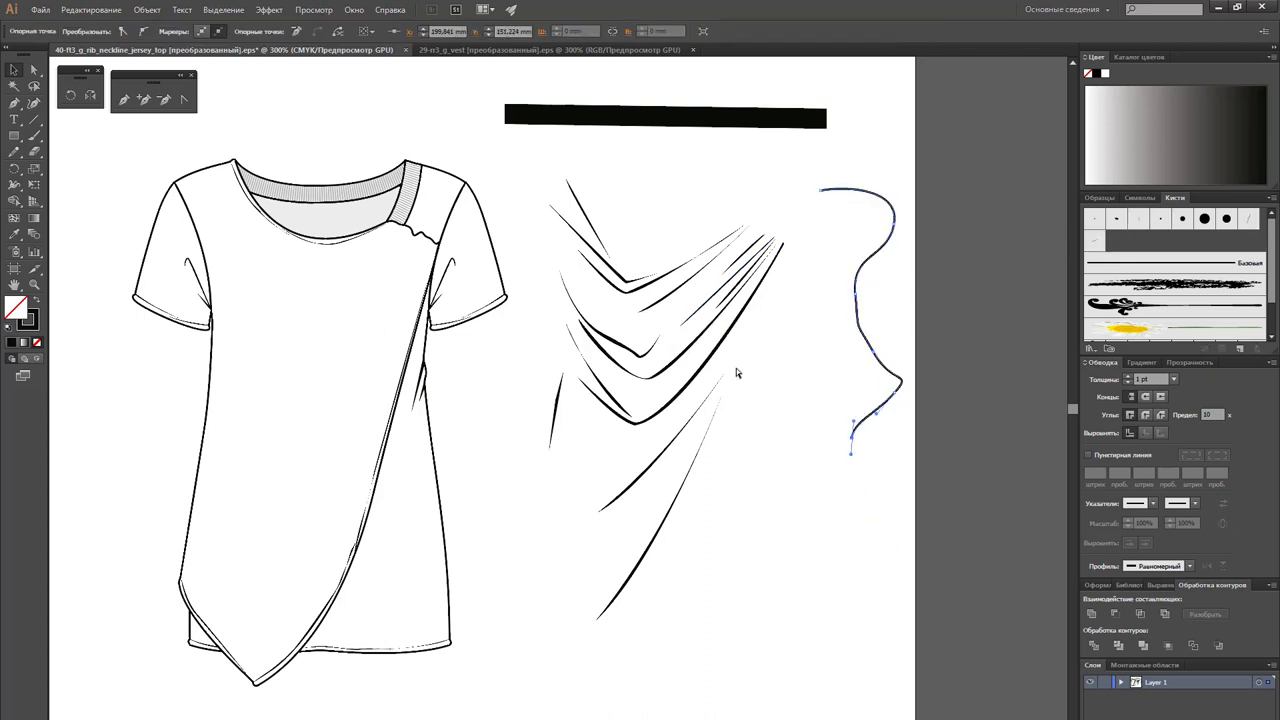
{"action": "key", "text": "ctrl+z"}
{"action": "key", "text": "ctrl+z"}
{"action": "key", "text": "ctrl+z"}
{"action": "key", "text": "ctrl+z"}
{"action": "key", "text": "ctrl+z"}
{"action": "key", "text": "ctrl+z"}
{"action": "key", "text": "ctrl+z"}
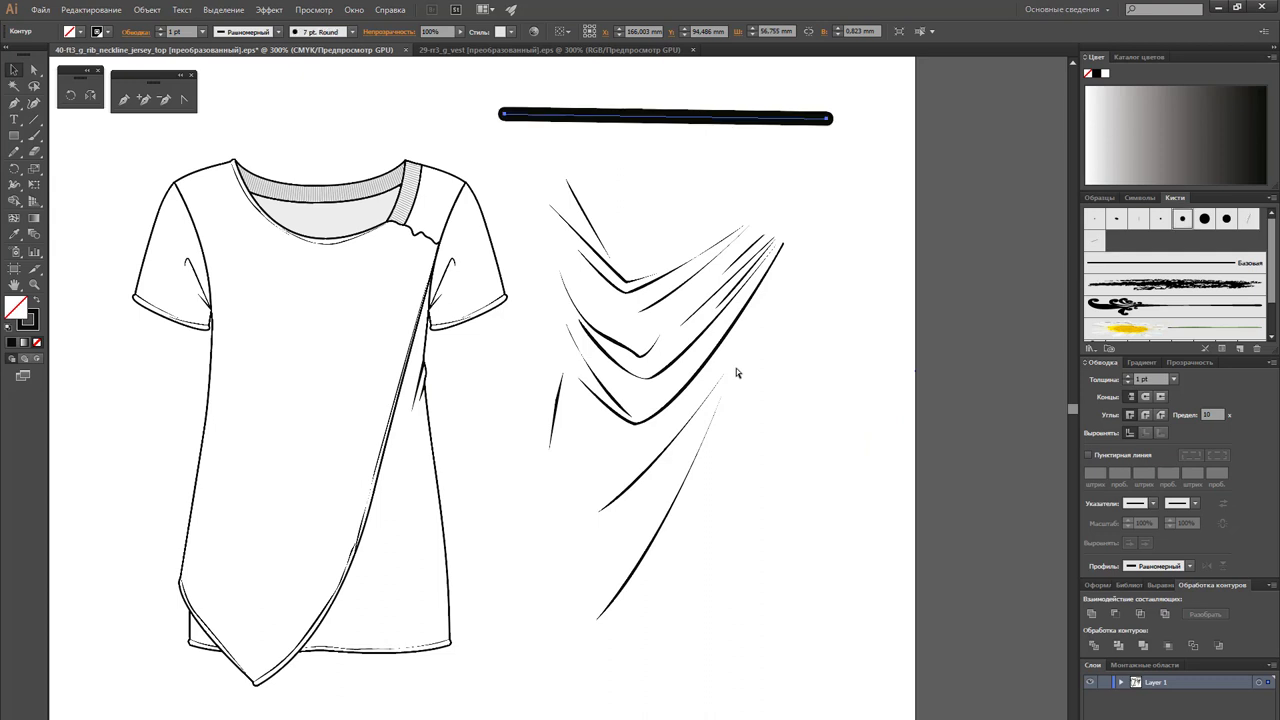
{"action": "key", "text": "ctrl+z"}
{"action": "key", "text": "ctrl+z"}
{"action": "key", "text": "ctrl+z"}
{"action": "key", "text": "ctrl+z"}
{"action": "key", "text": "ctrl+z"}
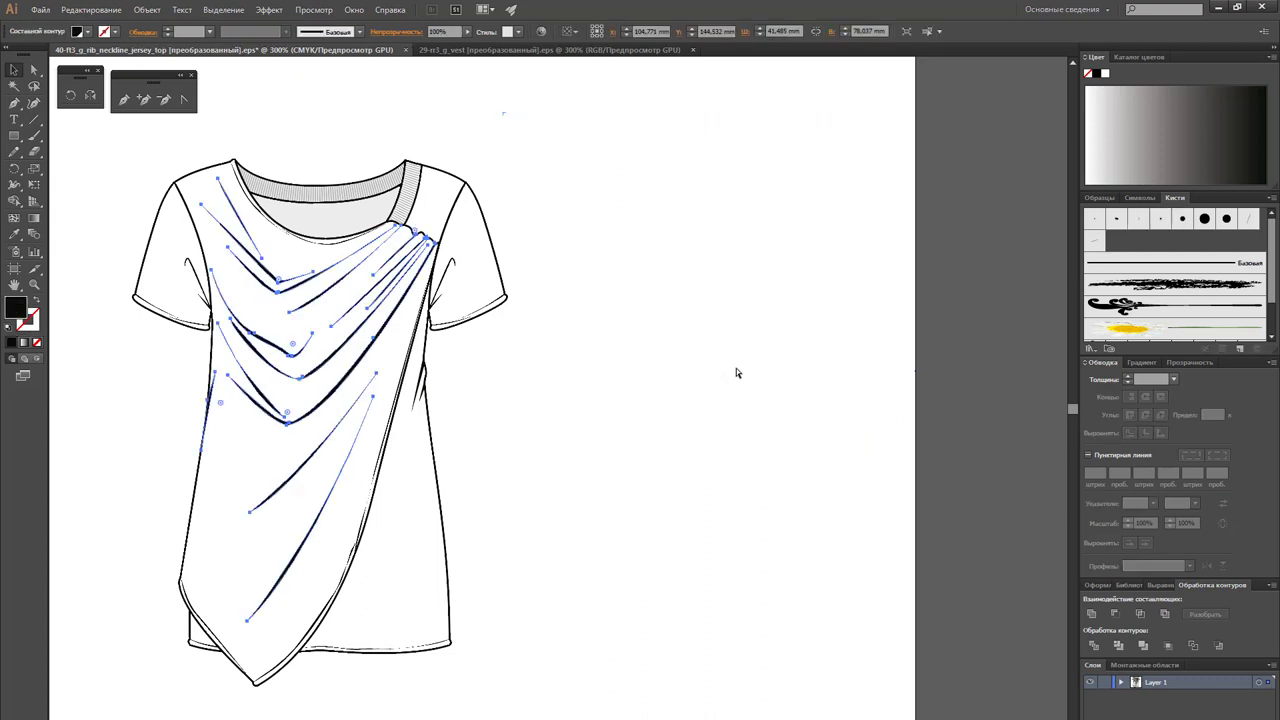
{"action": "key", "text": "ctrl+z"}
{"action": "key", "text": "ctrl+z"}
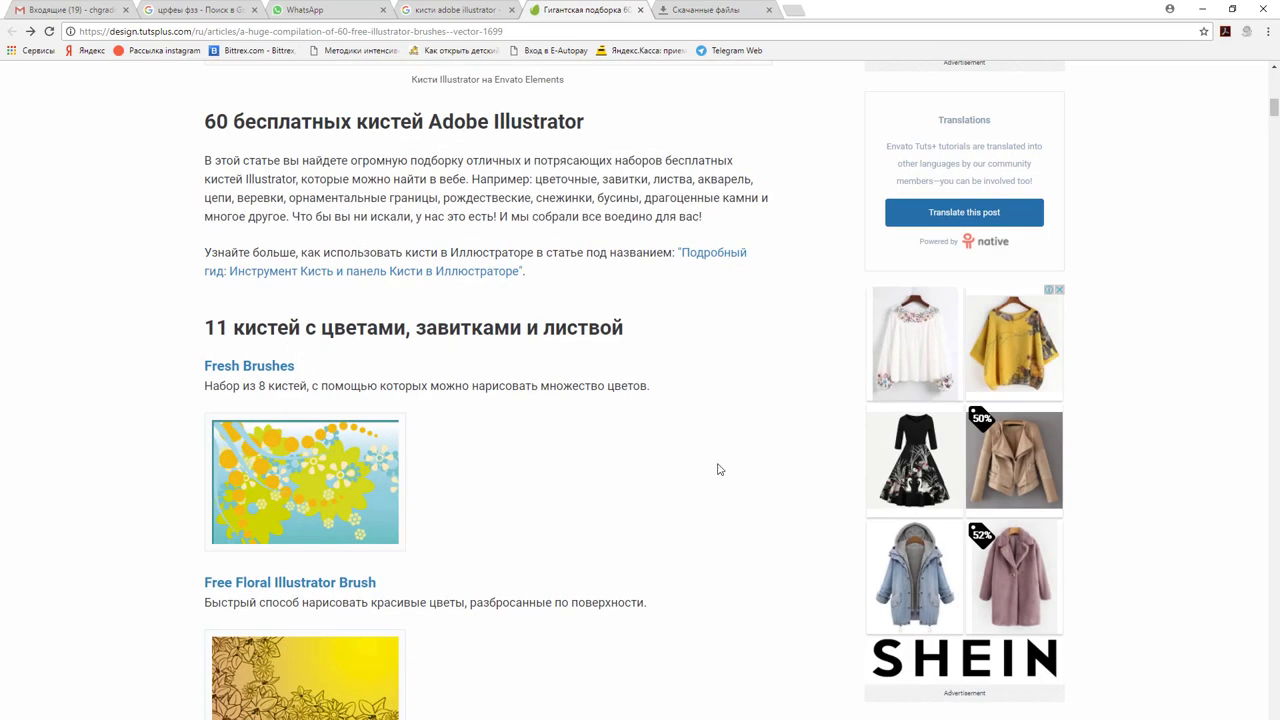
Scroll the Tuts+ brushes article to the Illustrator Wedge Brushes entry.
{"action": "scroll", "coordinate": [717, 469], "scroll_direction": "up", "scroll_amount": 3}
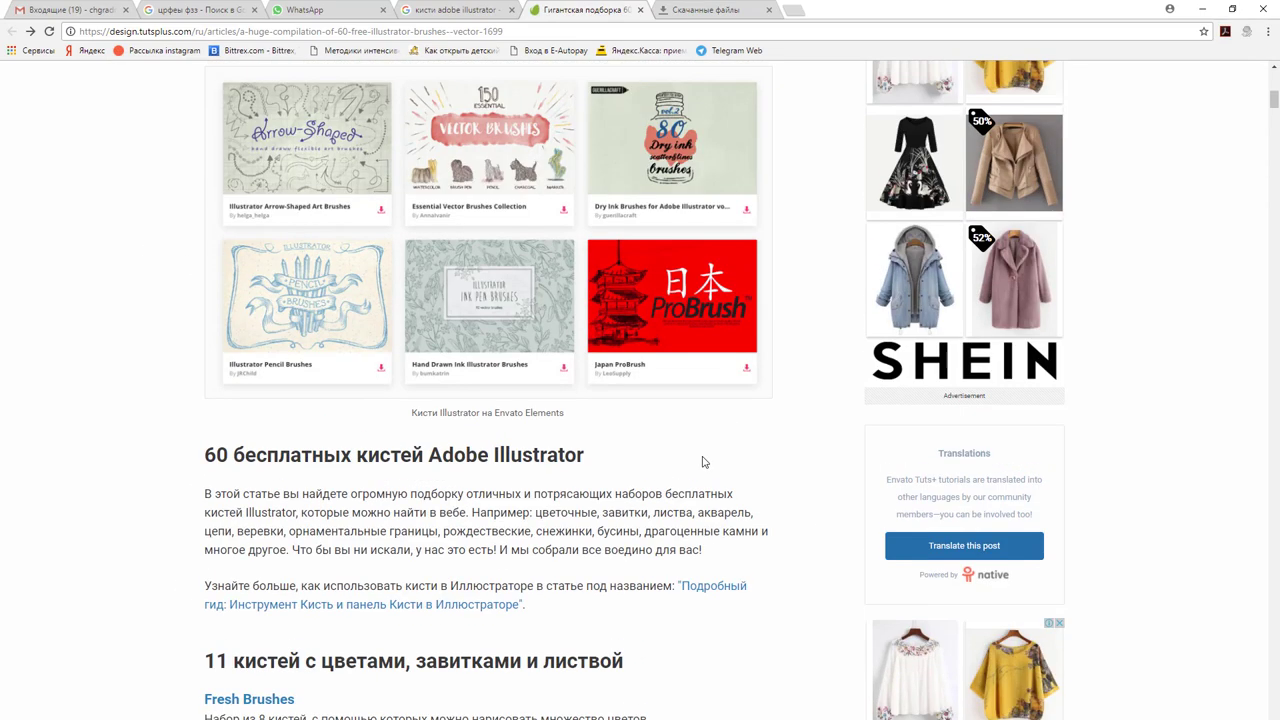
{"action": "scroll", "coordinate": [702, 462], "scroll_direction": "up", "scroll_amount": 3}
{"action": "scroll", "coordinate": [702, 462], "scroll_direction": "up", "scroll_amount": 3}
{"action": "scroll", "coordinate": [702, 462], "scroll_direction": "up", "scroll_amount": 2}
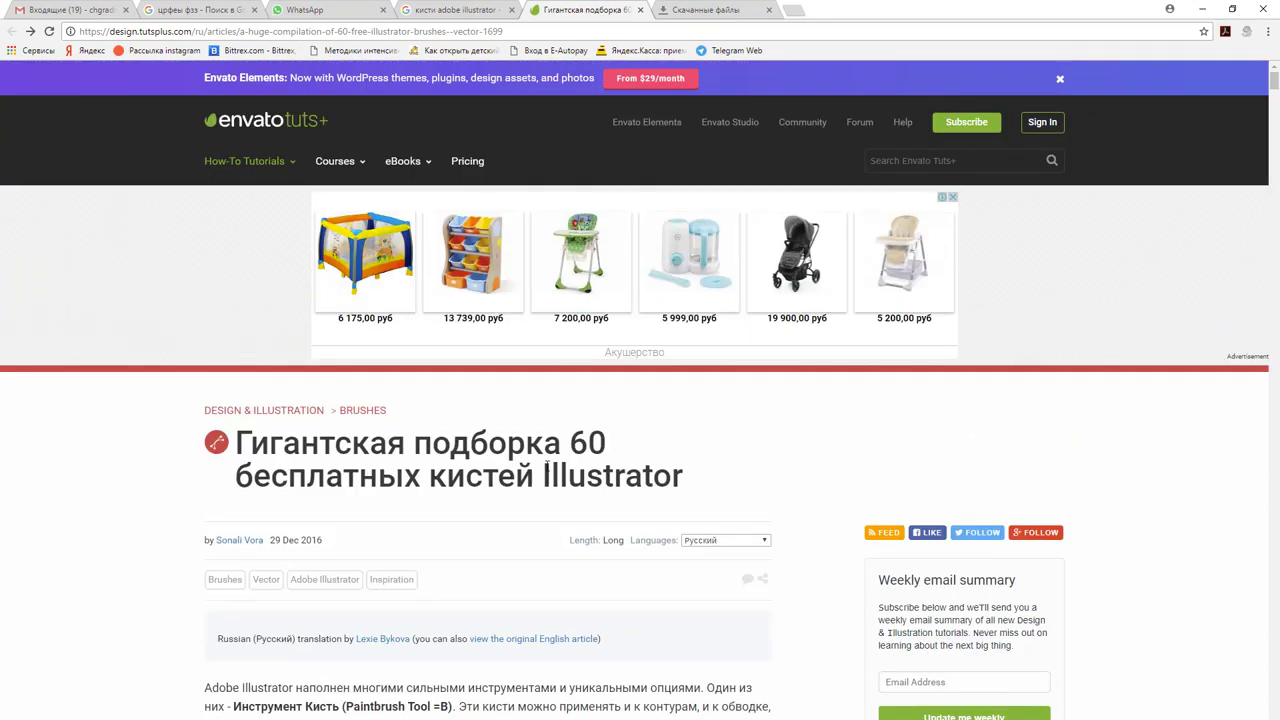
{"action": "scroll", "coordinate": [660, 460], "scroll_direction": "down", "scroll_amount": 3}
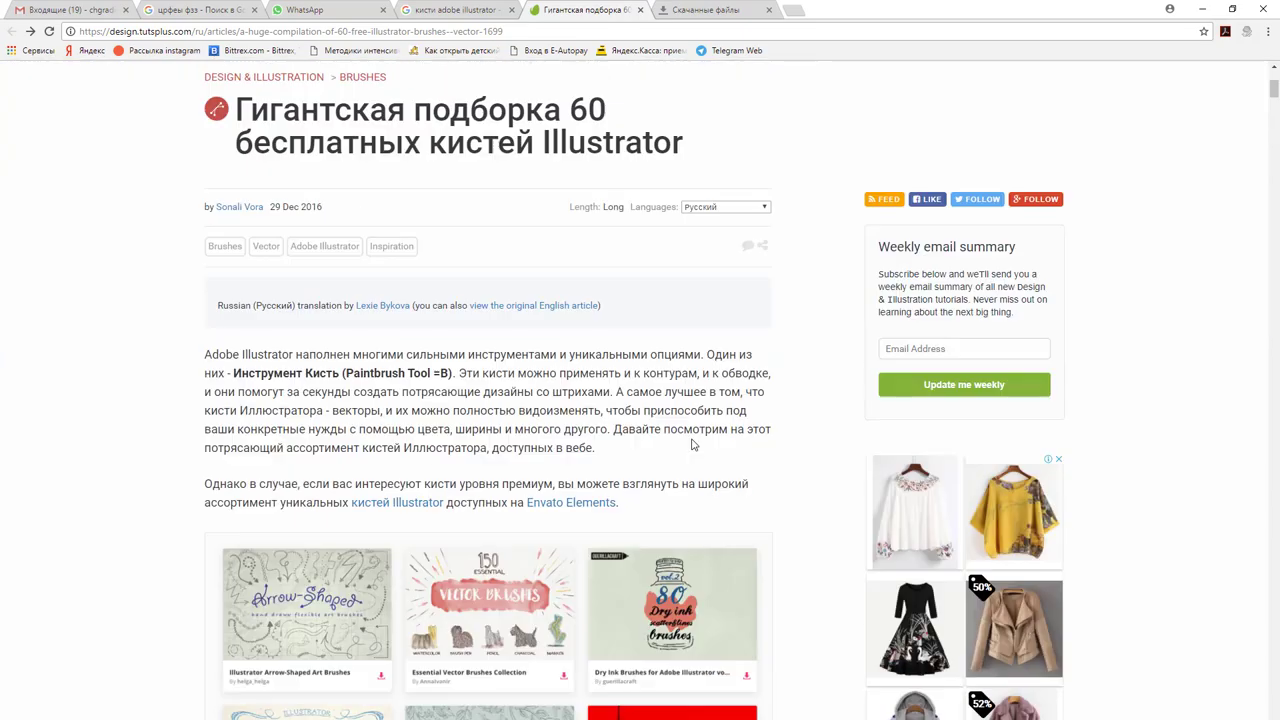
{"action": "scroll", "coordinate": [691, 428], "scroll_direction": "down", "scroll_amount": 5}
{"action": "scroll", "coordinate": [691, 425], "scroll_direction": "down", "scroll_amount": 3}
{"action": "scroll", "coordinate": [690, 420], "scroll_direction": "down", "scroll_amount": 3}
{"action": "scroll", "coordinate": [689, 414], "scroll_direction": "down", "scroll_amount": 4}
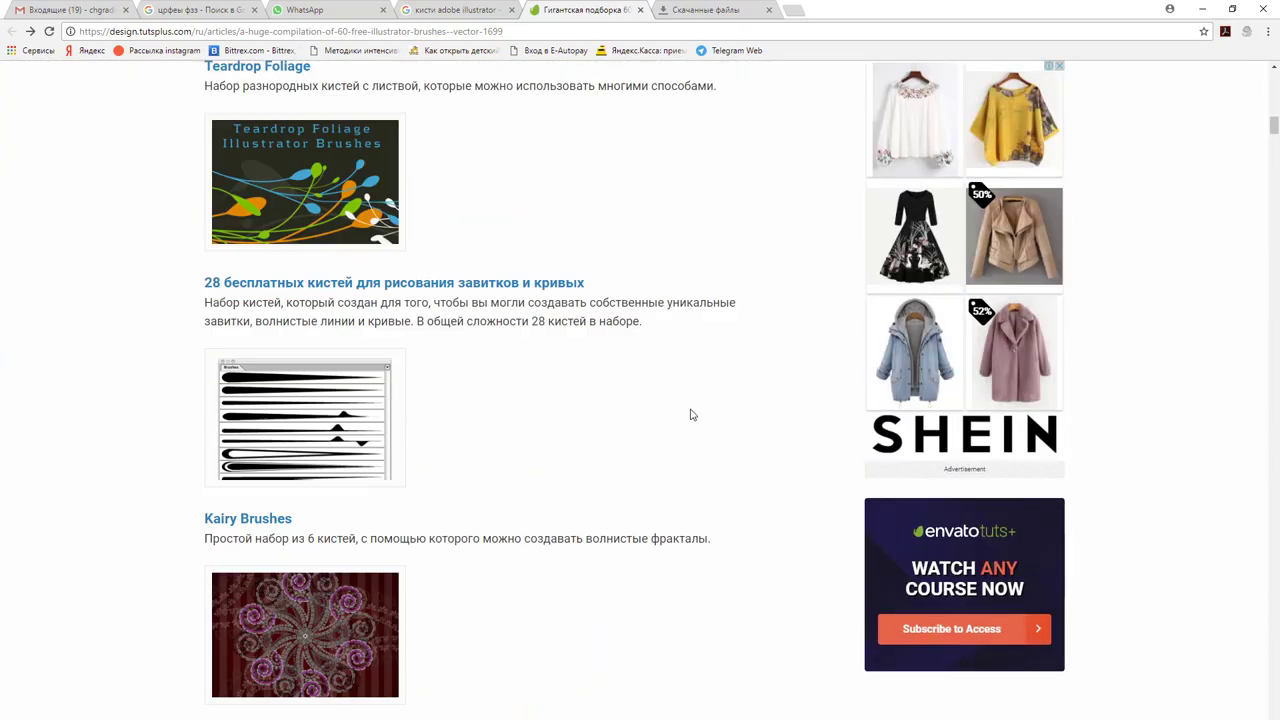
{"action": "scroll", "coordinate": [689, 414], "scroll_direction": "down", "scroll_amount": 4}
{"action": "scroll", "coordinate": [689, 414], "scroll_direction": "down", "scroll_amount": 3}
{"action": "scroll", "coordinate": [660, 405], "scroll_direction": "down", "scroll_amount": 3}
{"action": "scroll", "coordinate": [645, 397], "scroll_direction": "up", "scroll_amount": 2}
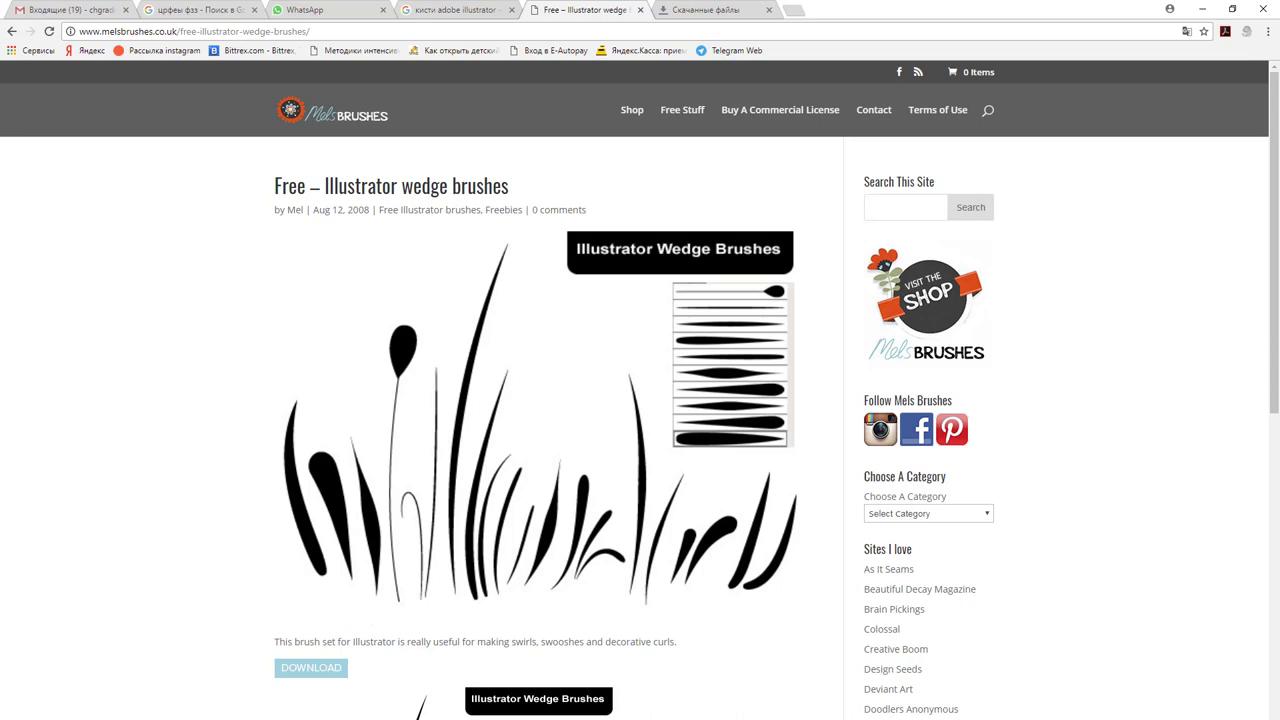
In the download folder, preview wedges.jpg, then open wedges_by mel rodicq.ai in Illustrator.
{"action": "left_click", "coordinate": [205, 700]}
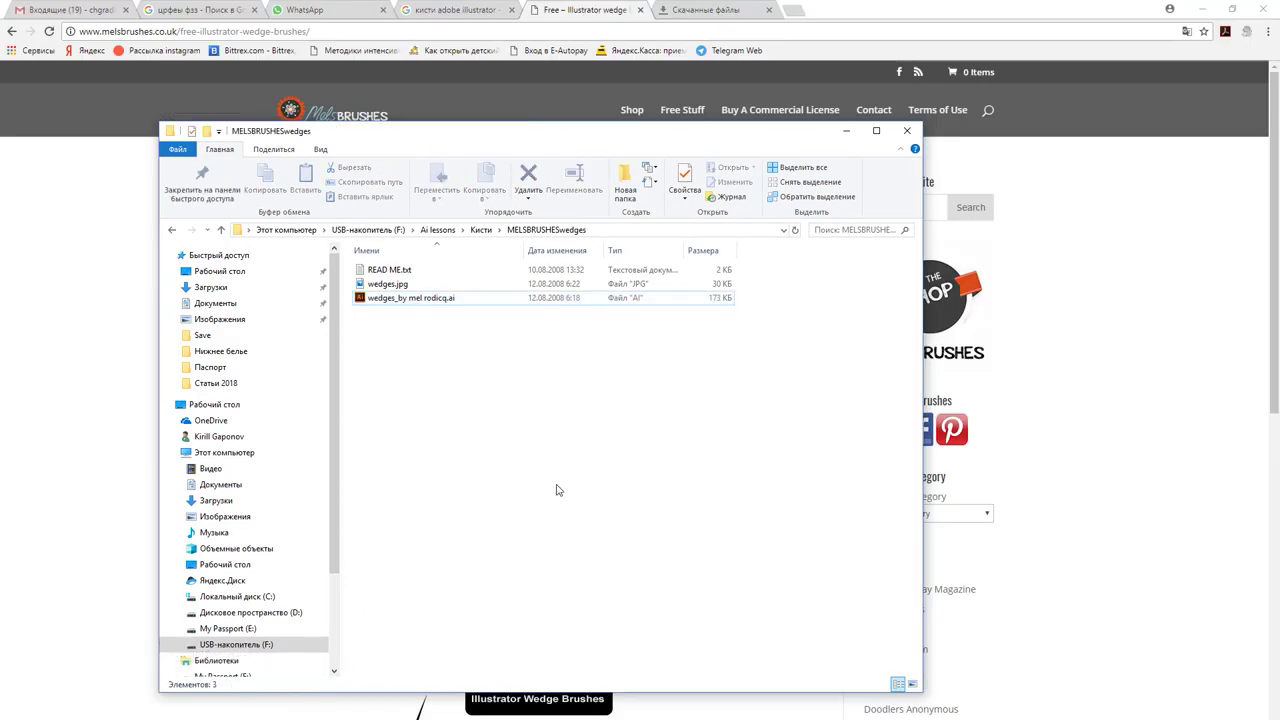
{"action": "left_click", "coordinate": [421, 285]}
{"action": "double_click", "coordinate": [421, 285]}
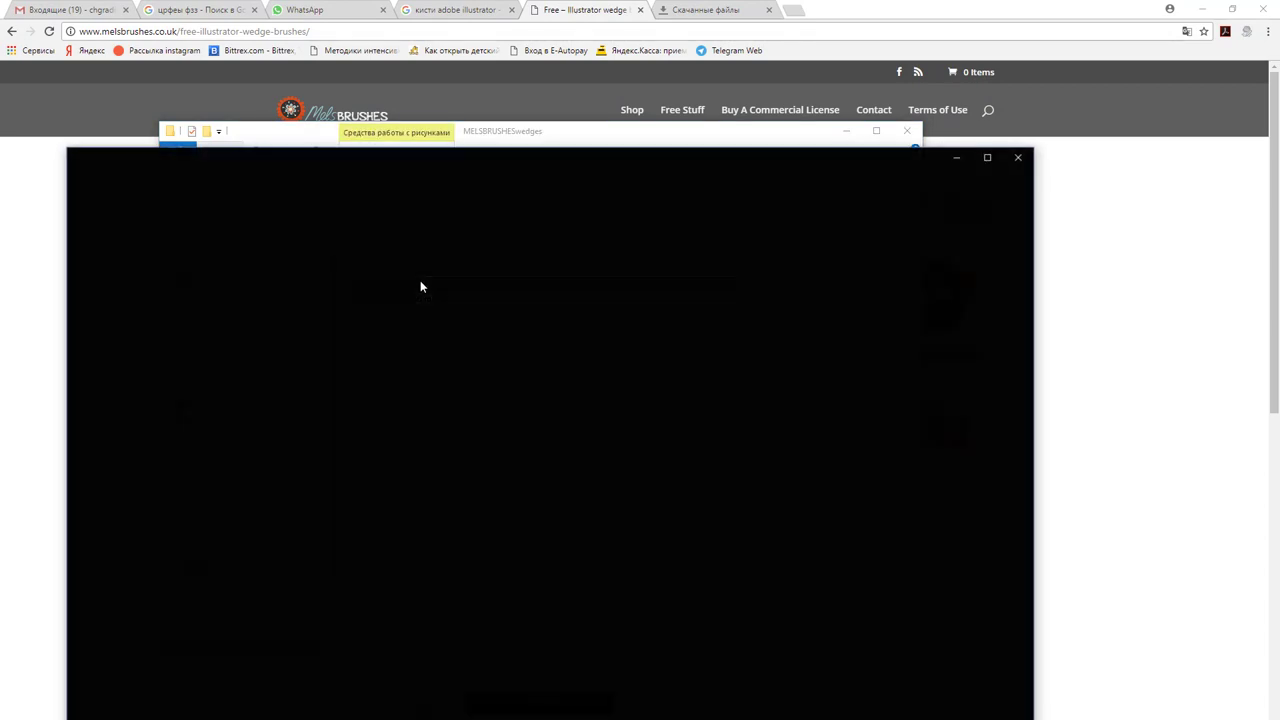
{"action": "left_click", "coordinate": [1020, 157]}
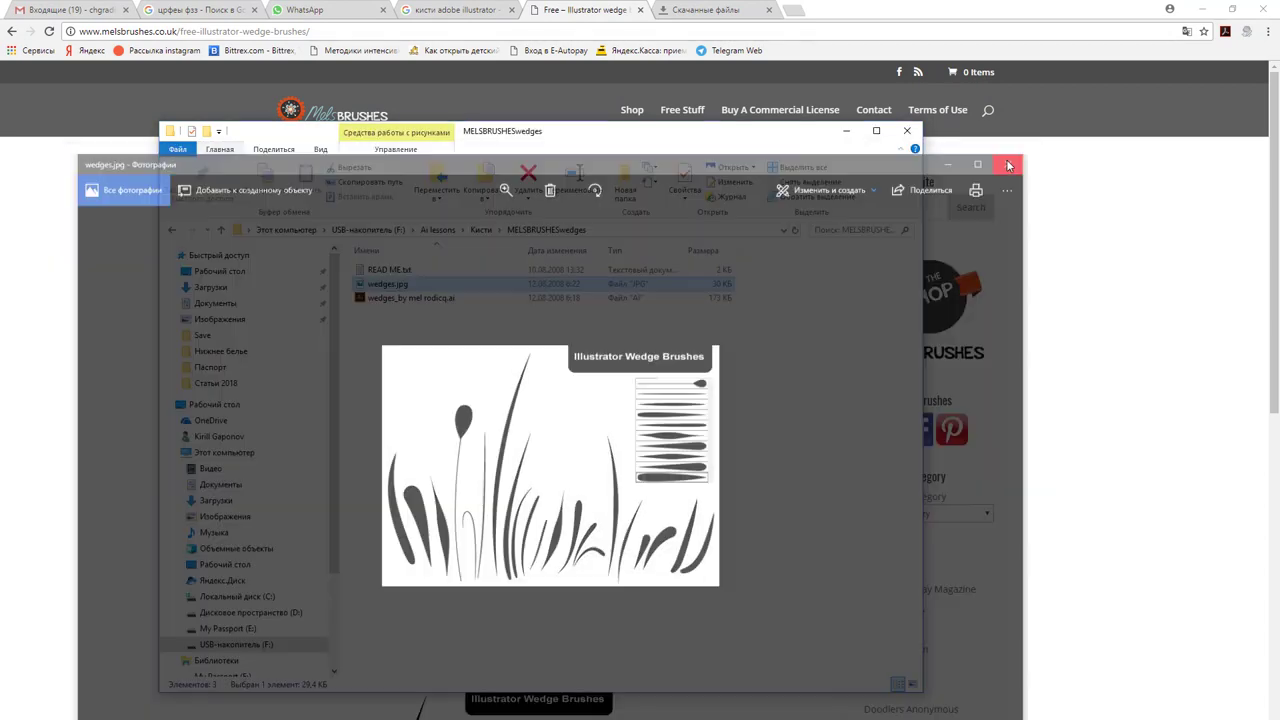
{"action": "double_click", "coordinate": [444, 301]}
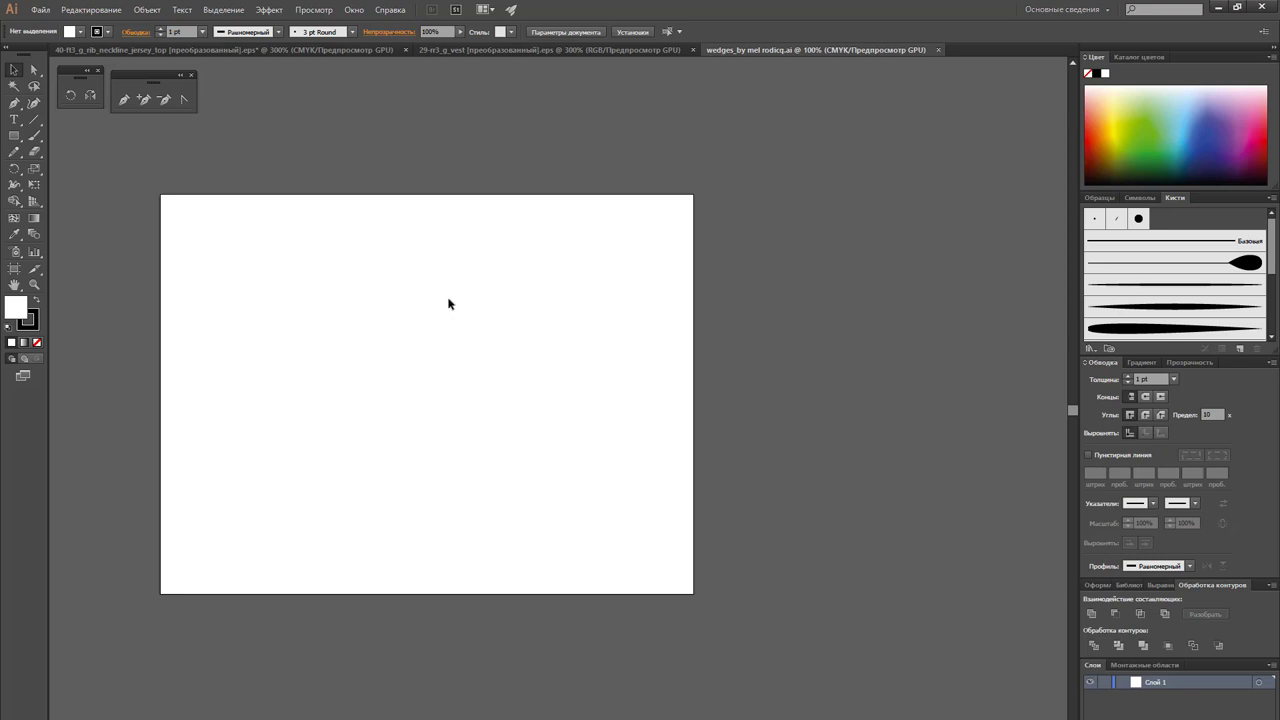
Browse the tapered wedge brushes in the Brushes panel and pick the Line Segment tool.
{"action": "scroll", "coordinate": [1160, 268], "scroll_direction": "down", "scroll_amount": 2}
{"action": "scroll", "coordinate": [1160, 268], "scroll_direction": "down", "scroll_amount": 2}
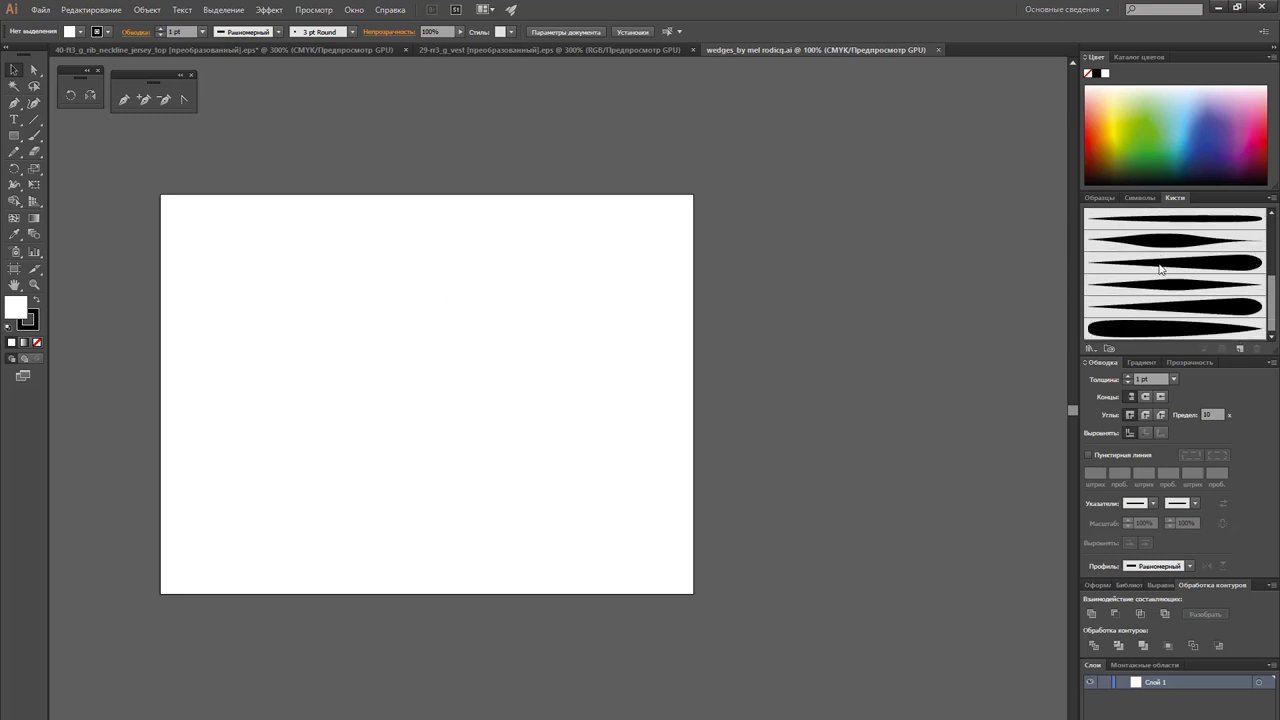
{"action": "scroll", "coordinate": [1160, 268], "scroll_direction": "up", "scroll_amount": 2}
{"action": "scroll", "coordinate": [1160, 268], "scroll_direction": "up", "scroll_amount": 2}
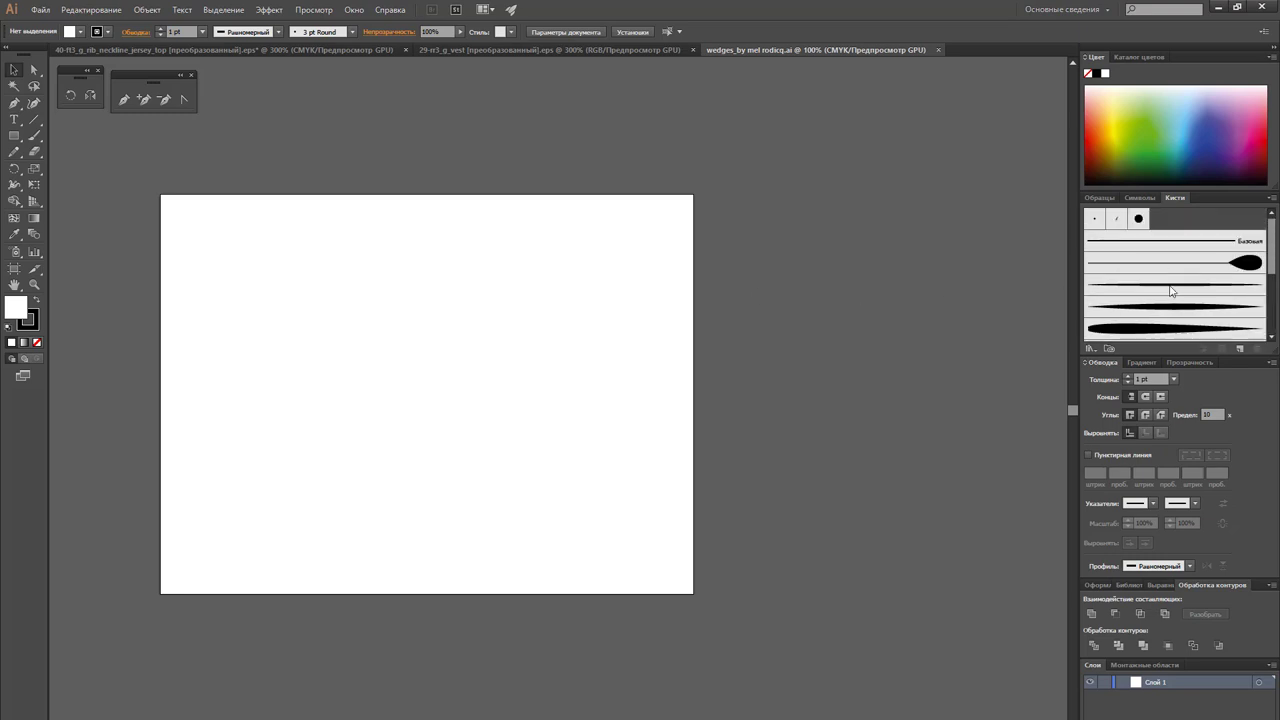
{"action": "left_click", "coordinate": [34, 119]}
Draw a wedge-brushed vertical line and duplicate it into equally spaced copies.
{"action": "left_click_drag", "start_coordinate": [273, 214], "coordinate": [263, 500]}
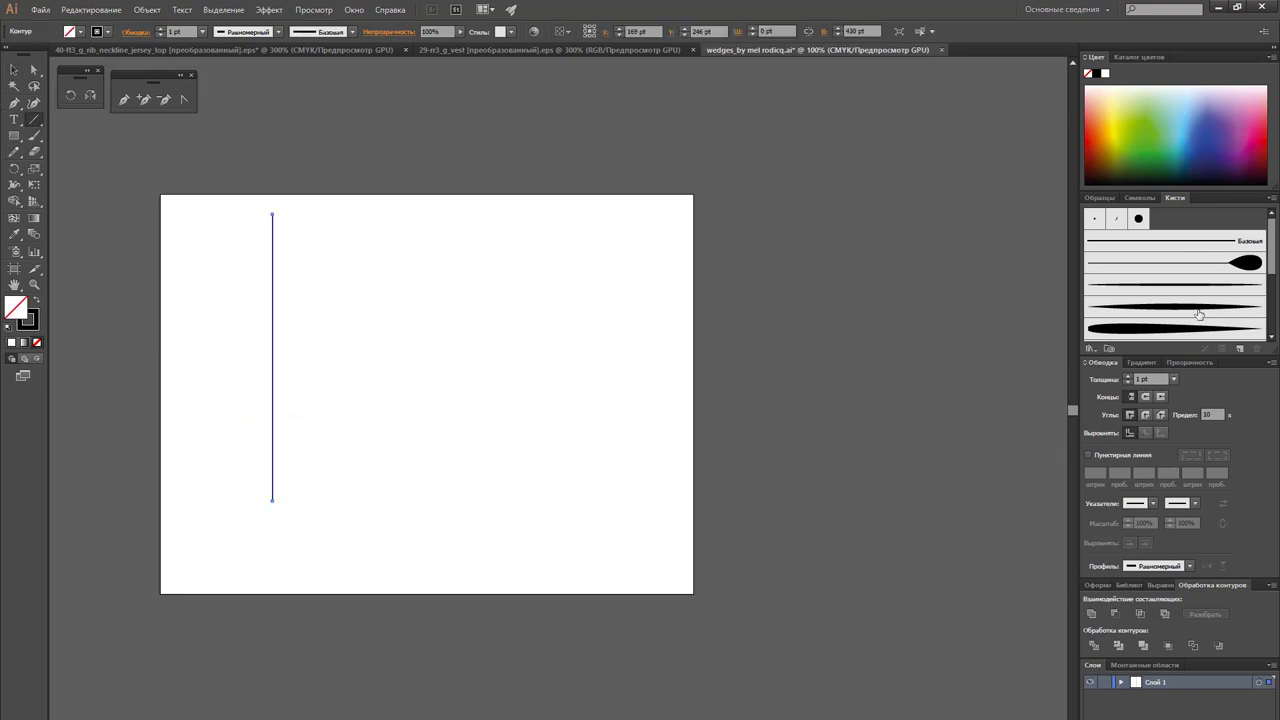
{"action": "left_click", "coordinate": [1200, 308]}
{"action": "left_click", "coordinate": [13, 69]}
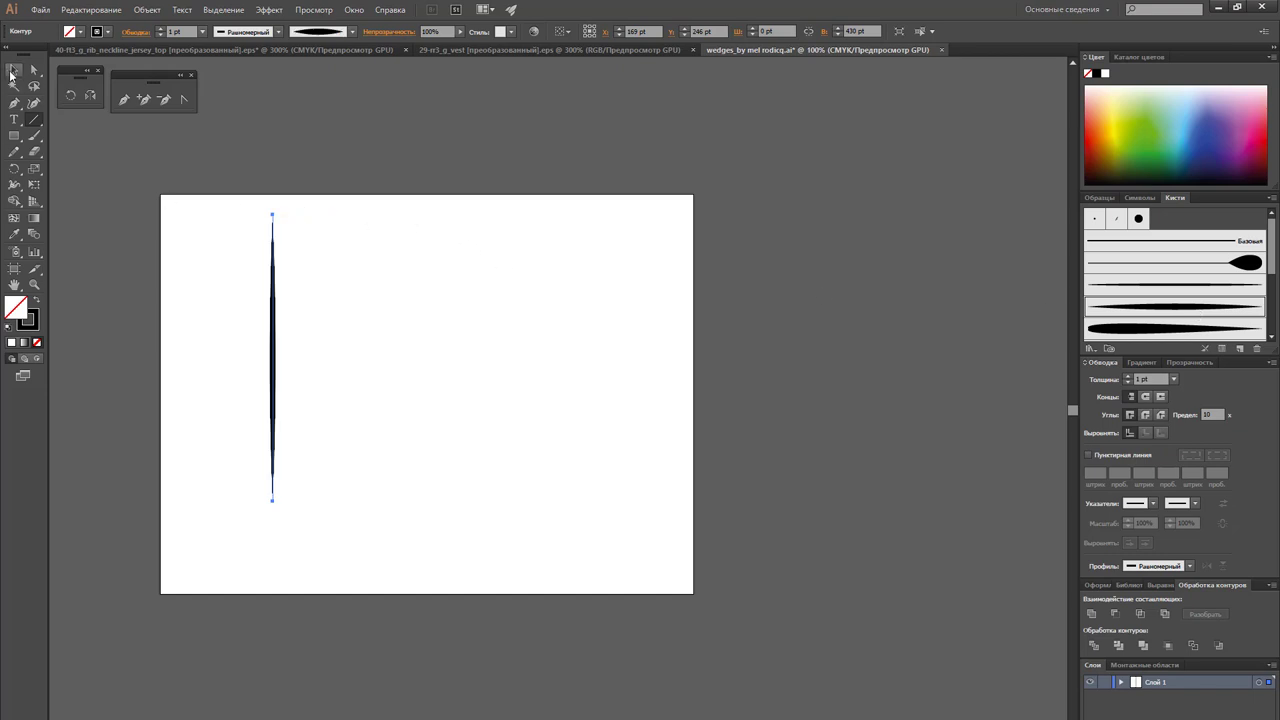
{"action": "left_click_drag", "start_coordinate": [271, 340], "coordinate": [311, 338]}
{"action": "key", "text": "ctrl+d"}
{"action": "key", "text": "ctrl+d"}
{"action": "key", "text": "ctrl+d"}
{"action": "key", "text": "ctrl+d"}
{"action": "key", "text": "ctrl+d"}
{"action": "key", "text": "ctrl+d"}
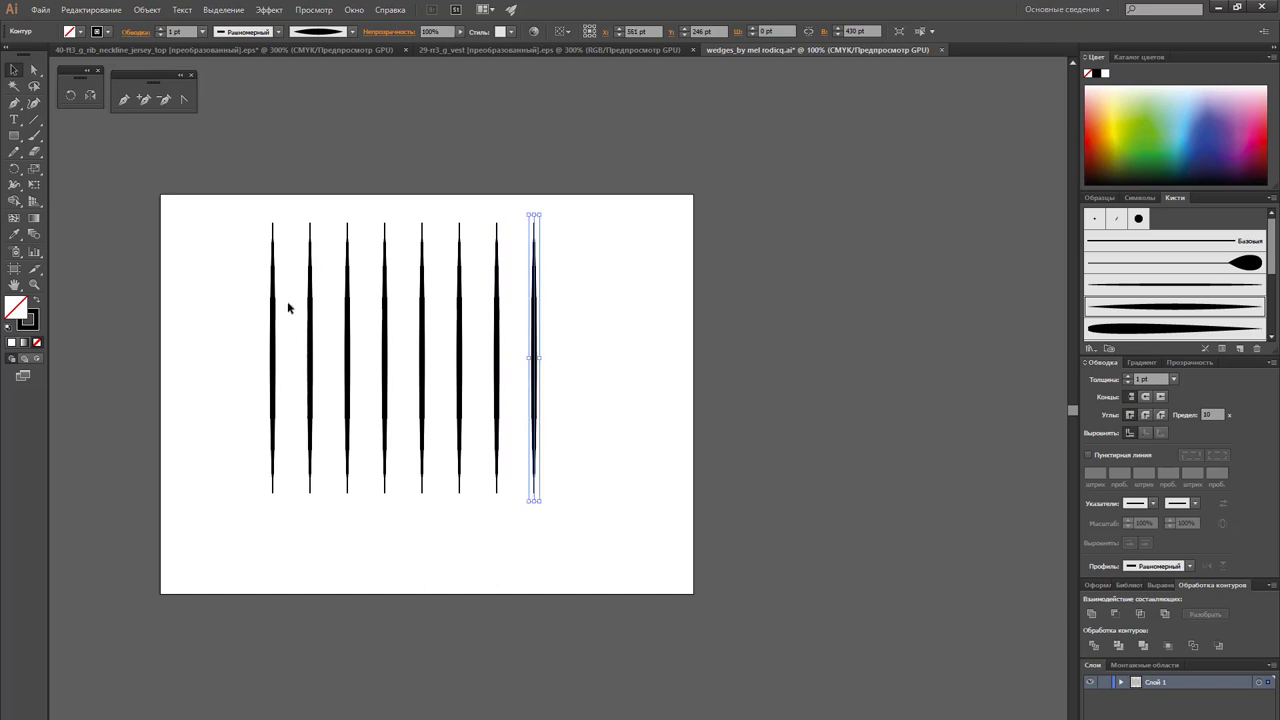
Give lines two through five each a different thick tapered wedge brush.
{"action": "left_click", "coordinate": [311, 320]}
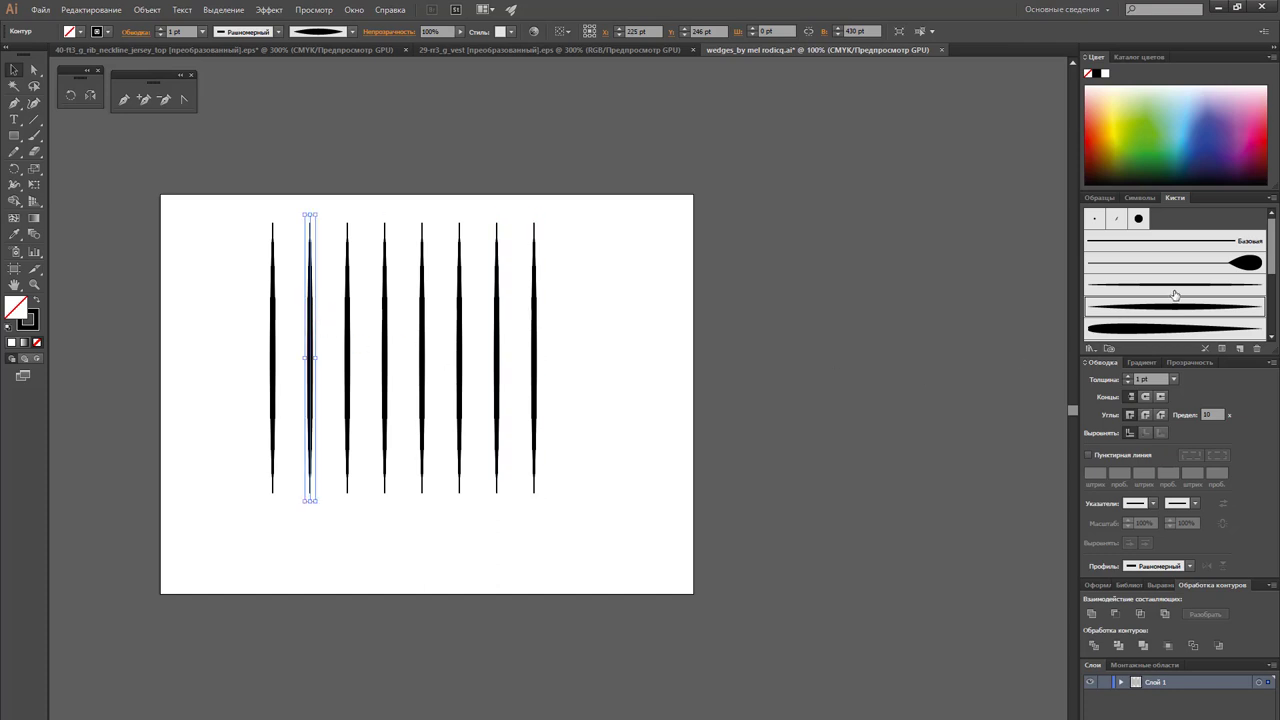
{"action": "left_click", "coordinate": [1165, 330]}
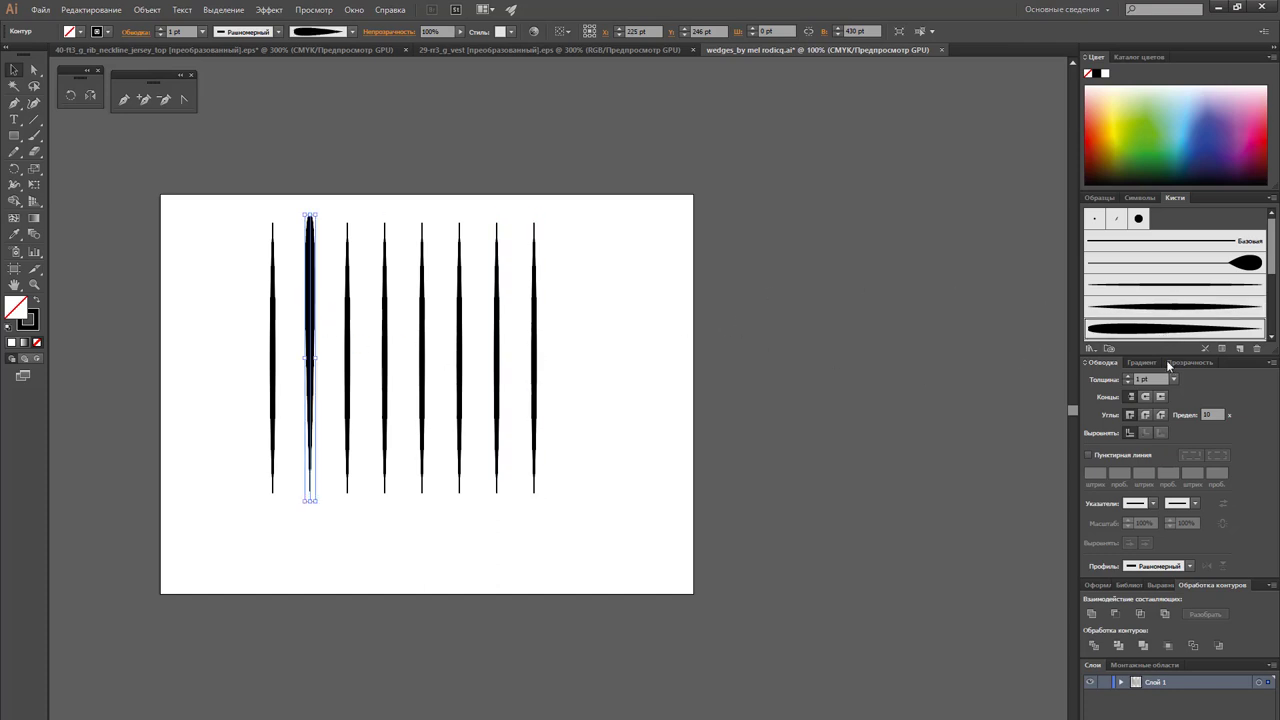
{"action": "scroll", "coordinate": [1176, 304], "scroll_direction": "down", "scroll_amount": 2}
{"action": "left_click", "coordinate": [1176, 304]}
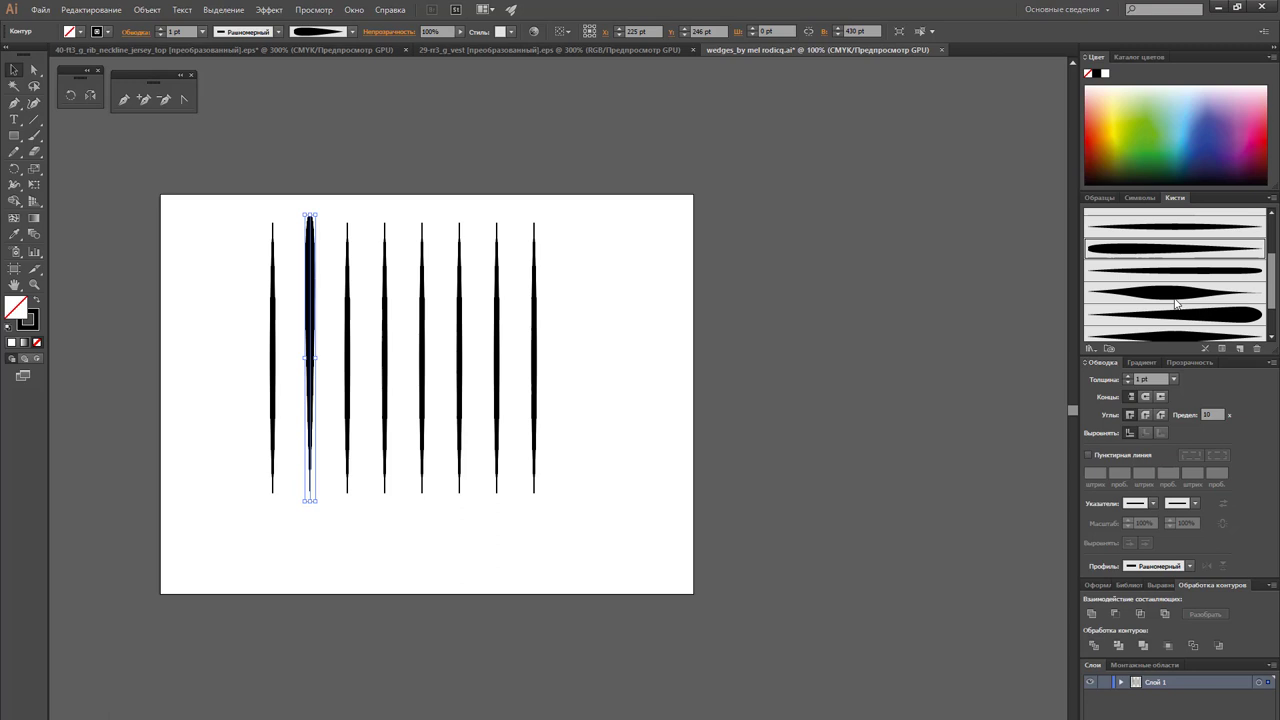
{"action": "left_click", "coordinate": [357, 298]}
{"action": "left_click", "coordinate": [1242, 277]}
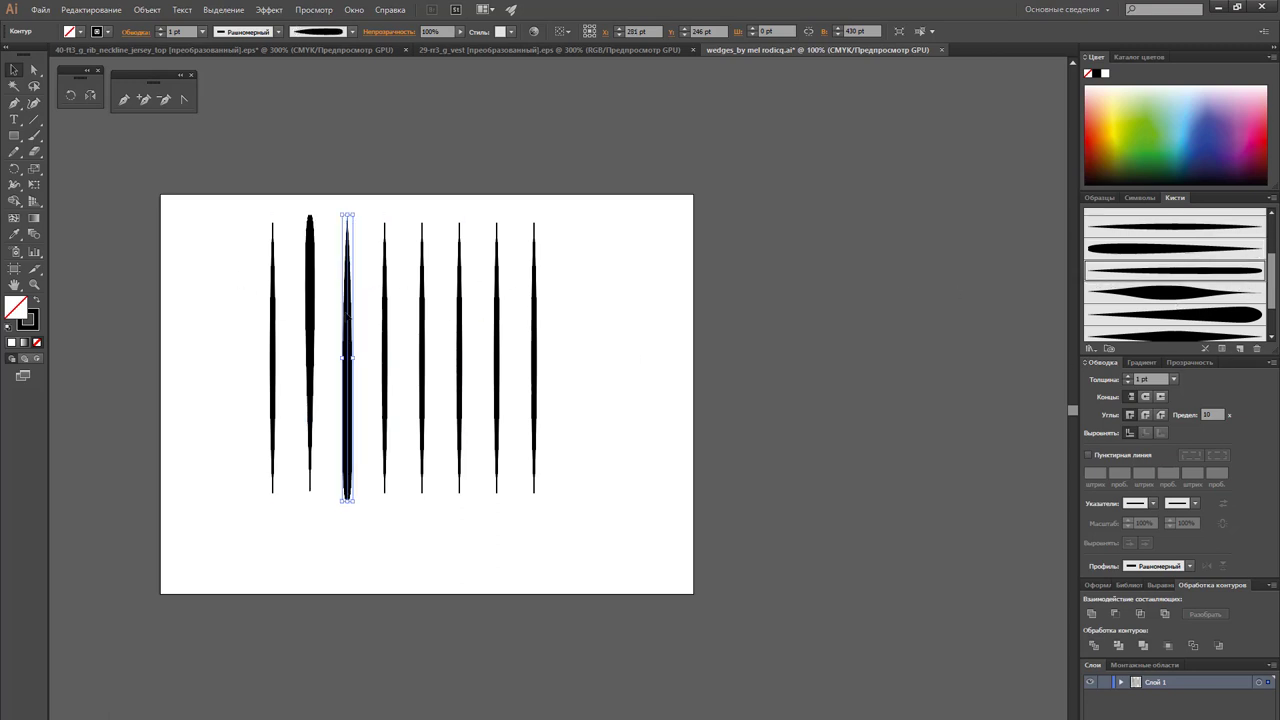
{"action": "left_click", "coordinate": [386, 312]}
{"action": "left_click", "coordinate": [1166, 292]}
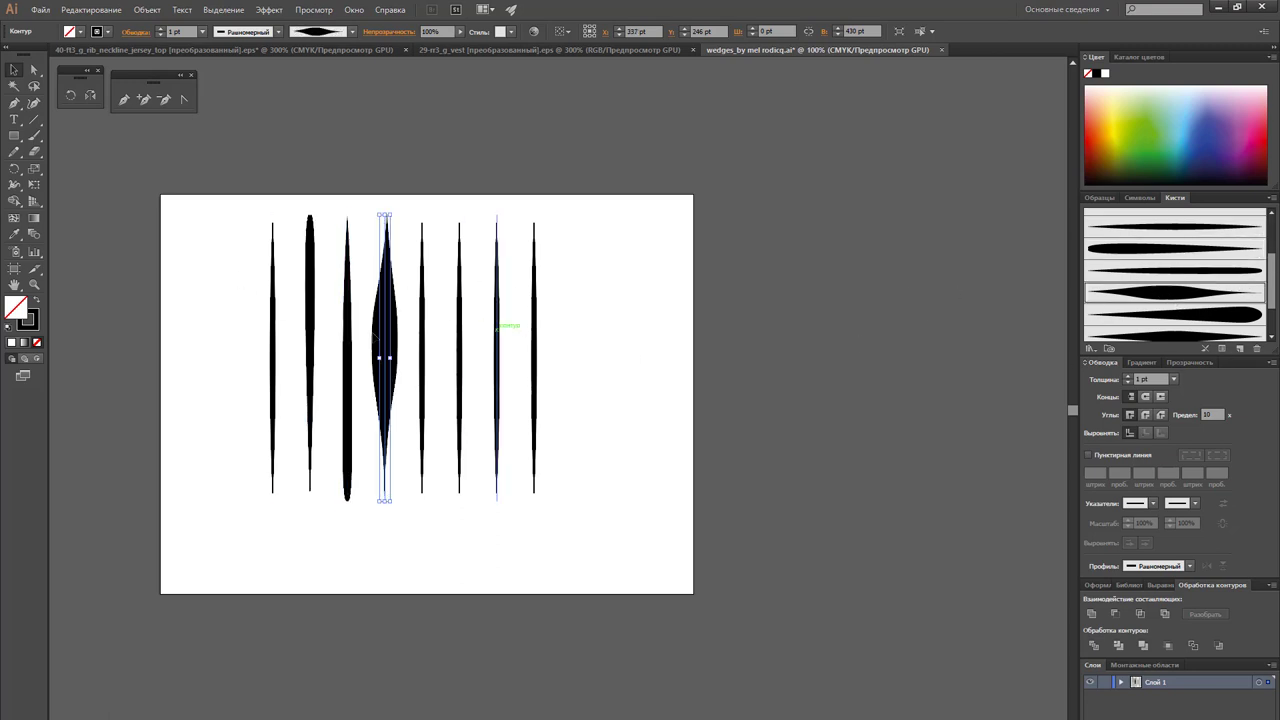
{"action": "left_click", "coordinate": [422, 300]}
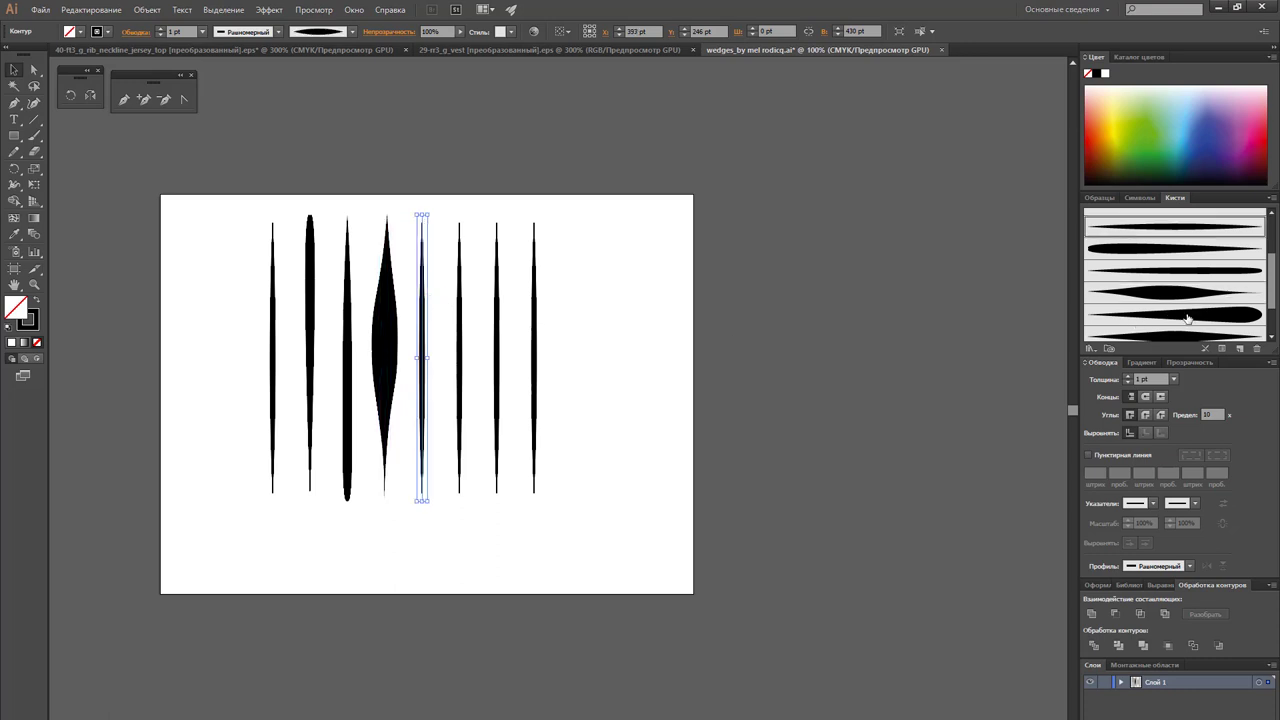
{"action": "left_click", "coordinate": [1186, 315]}
Brush lines six and seven with fat wedges and the eighth with the teardrop brush.
{"action": "left_click", "coordinate": [459, 330]}
{"action": "scroll", "coordinate": [1203, 320], "scroll_direction": "down", "scroll_amount": 1}
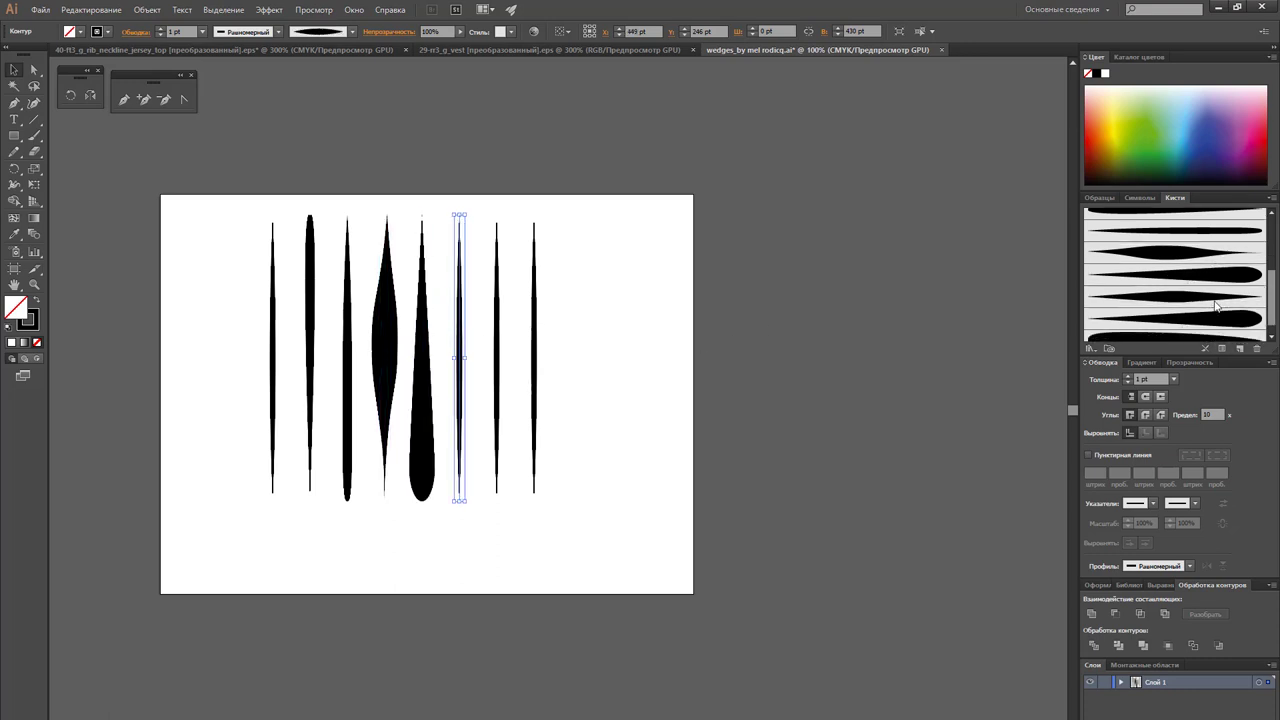
{"action": "left_click", "coordinate": [1203, 320]}
{"action": "left_click", "coordinate": [497, 286]}
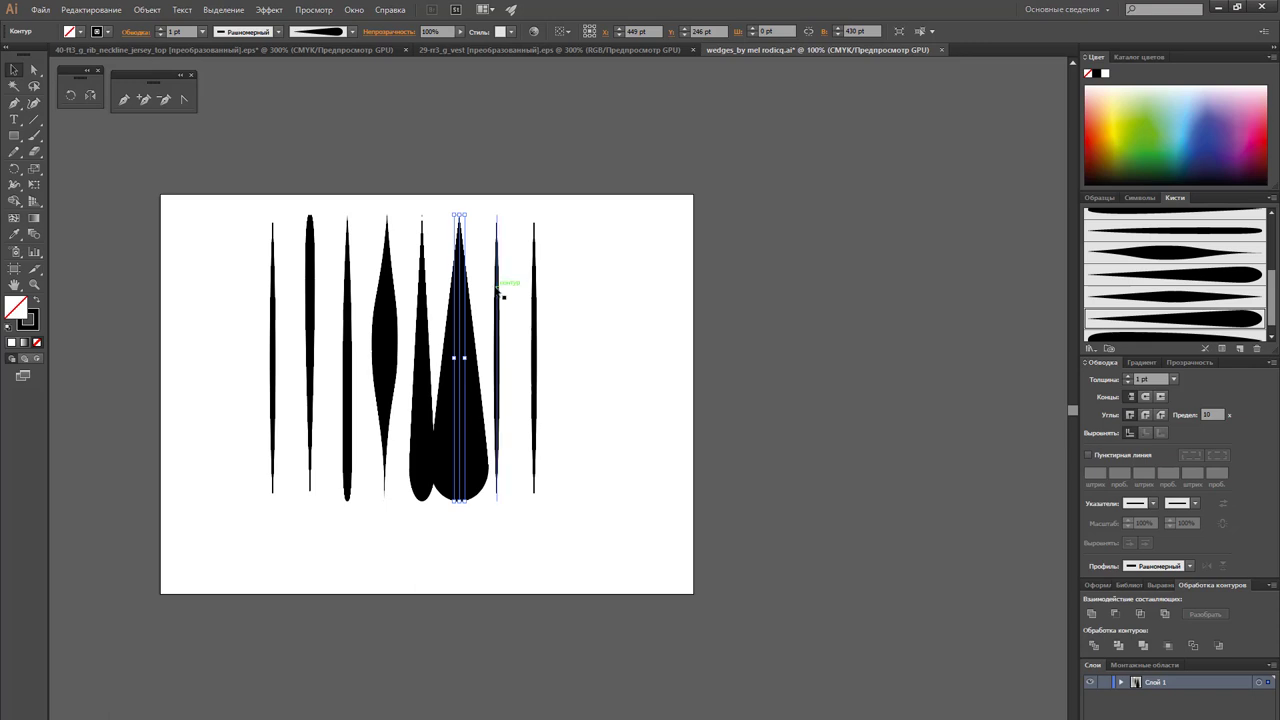
{"action": "scroll", "coordinate": [1265, 326], "scroll_direction": "up", "scroll_amount": 1}
{"action": "scroll", "coordinate": [1265, 326], "scroll_direction": "down", "scroll_amount": 1}
{"action": "left_click", "coordinate": [1183, 327]}
{"action": "scroll", "coordinate": [1180, 300], "scroll_direction": "down", "scroll_amount": 1}
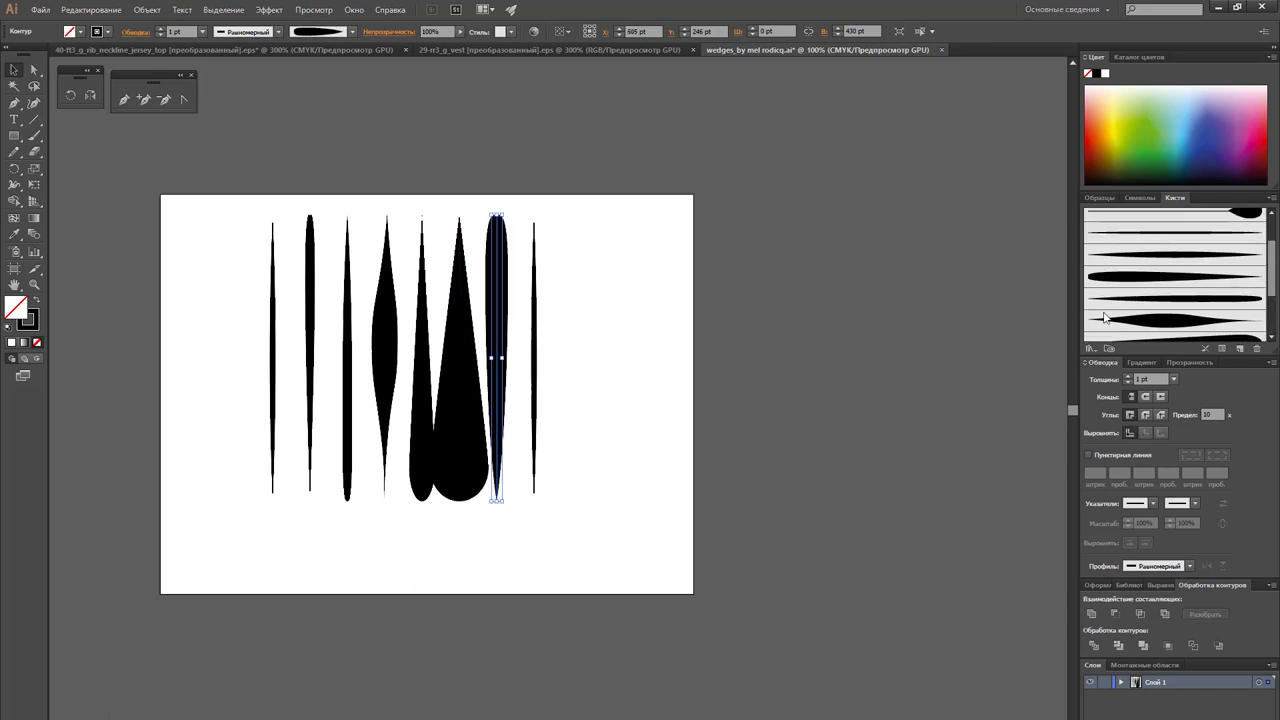
{"action": "left_click", "coordinate": [534, 292]}
{"action": "scroll", "coordinate": [1134, 290], "scroll_direction": "up", "scroll_amount": 3}
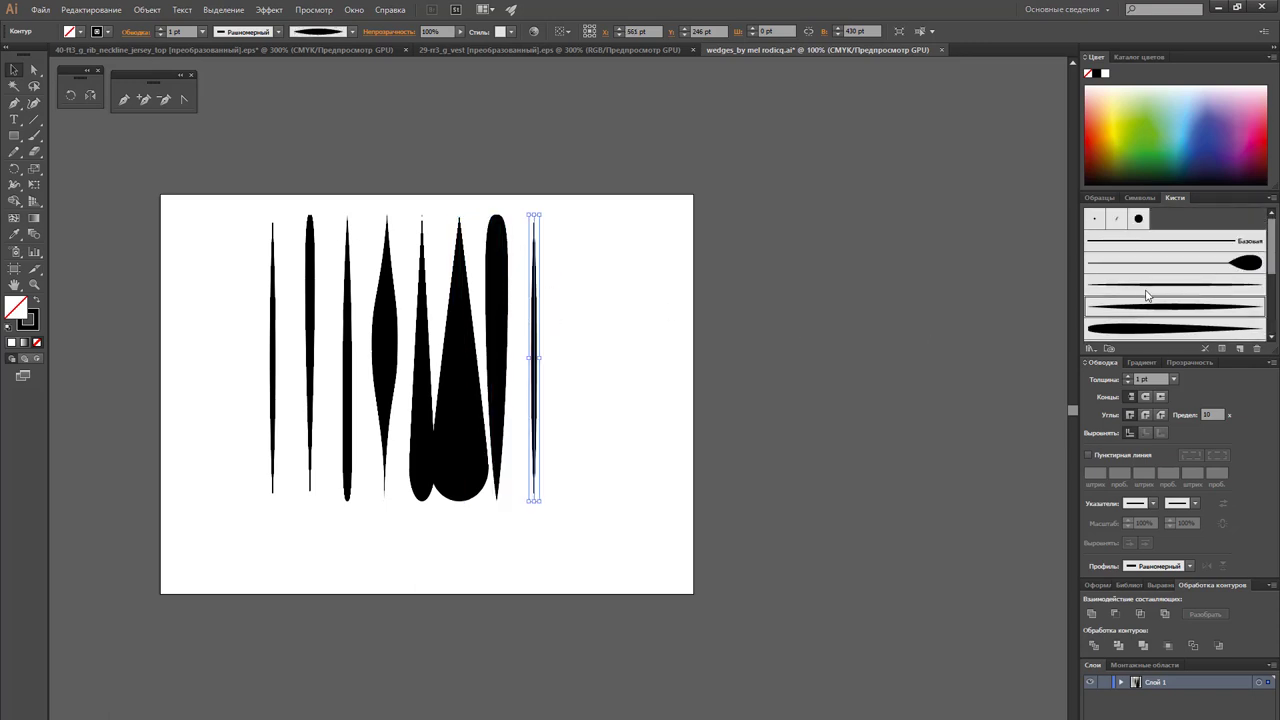
{"action": "left_click", "coordinate": [1203, 263]}
{"action": "left_click", "coordinate": [593, 247]}
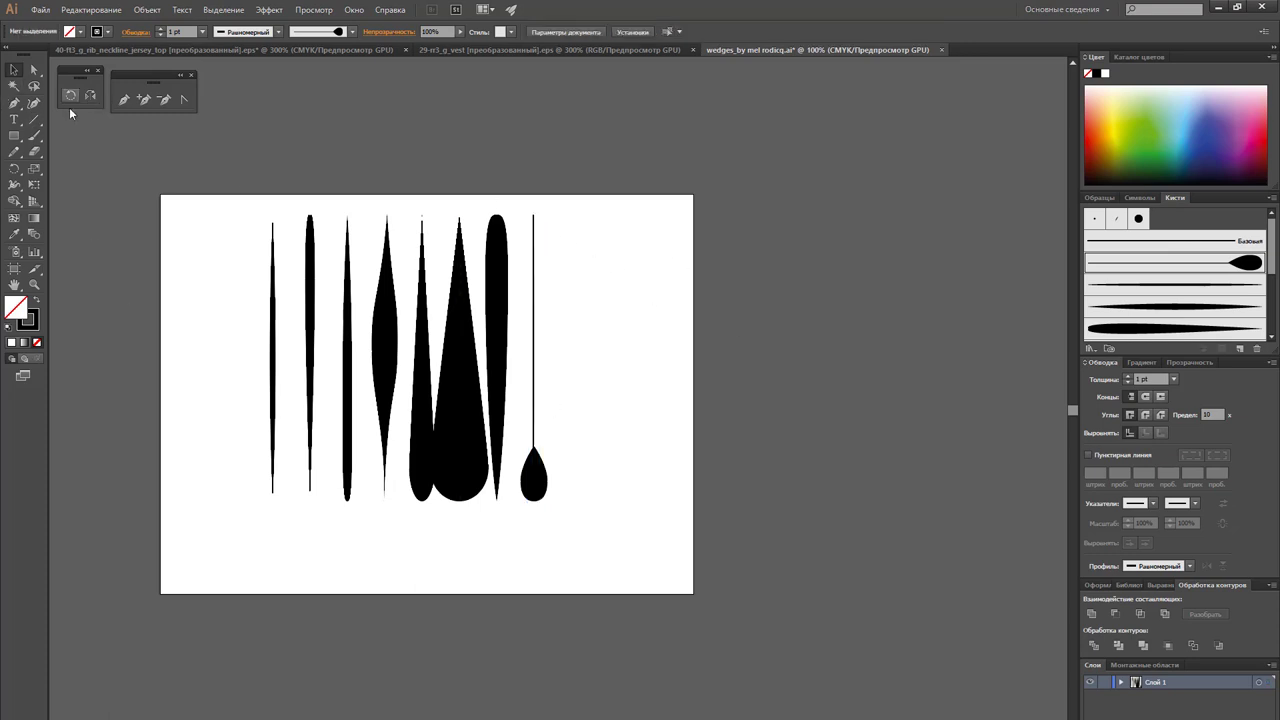
Draw a wavy test path with the Pen tool above the artboard.
{"action": "left_click", "coordinate": [124, 99]}
{"action": "left_click", "coordinate": [240, 122]}
{"action": "left_click_drag", "start_coordinate": [421, 138], "coordinate": [478, 140]}
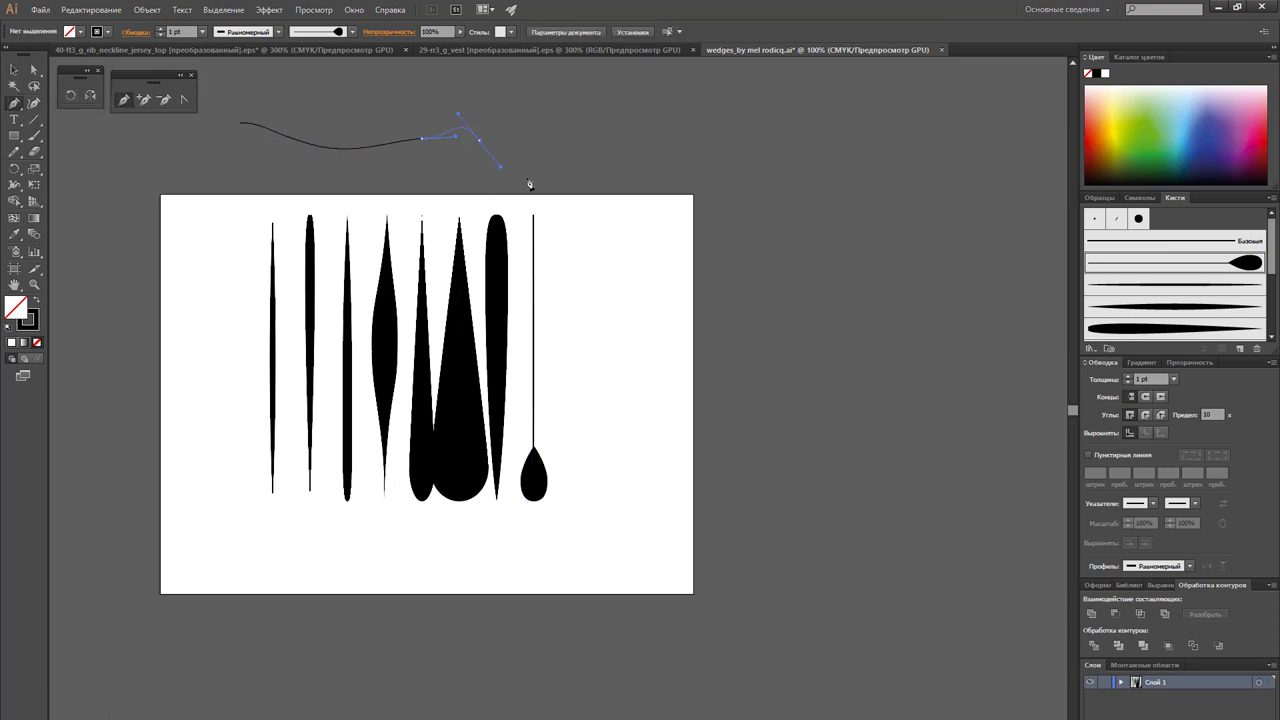
{"action": "left_click_drag", "start_coordinate": [558, 170], "coordinate": [600, 135]}
{"action": "left_click_drag", "start_coordinate": [645, 108], "coordinate": [725, 162]}
{"action": "left_click", "coordinate": [840, 279], "text": "ctrl"}
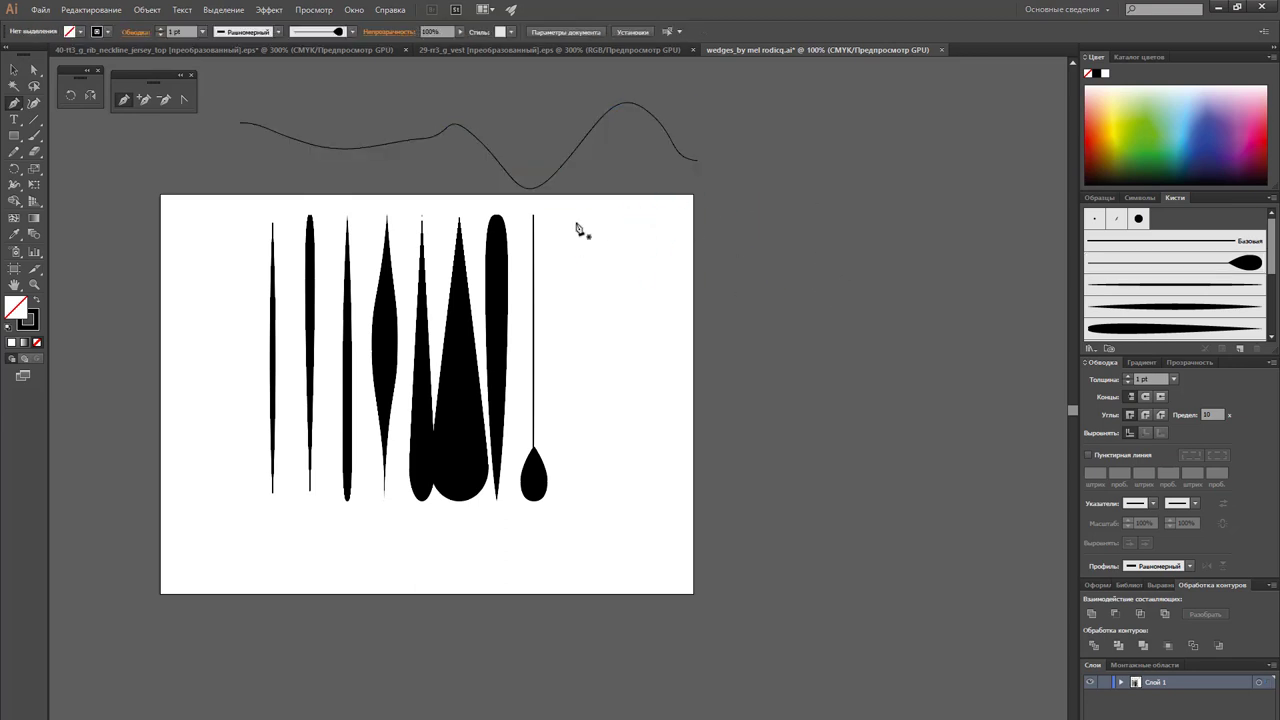
Apply a tapered wedge brush to the wave and reselect it.
{"action": "left_click", "coordinate": [14, 69]}
{"action": "left_click_drag", "start_coordinate": [535, 119], "coordinate": [662, 166]}
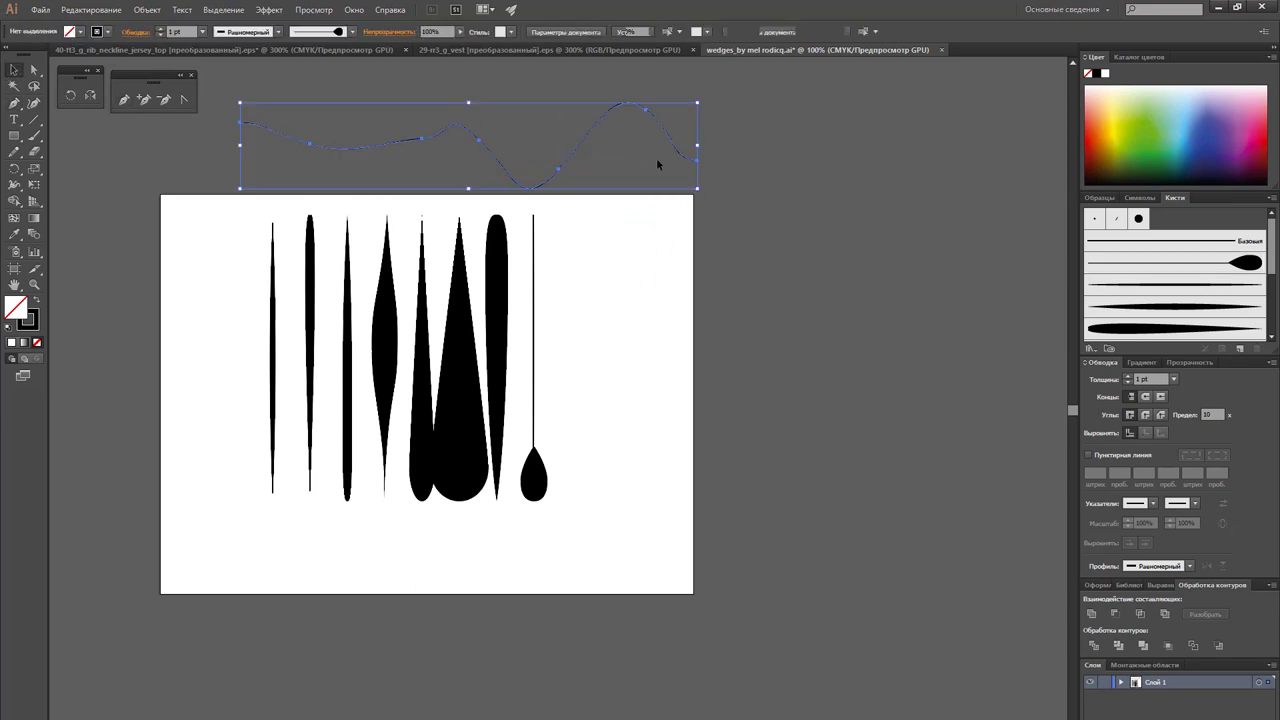
{"action": "left_click", "coordinate": [1181, 303]}
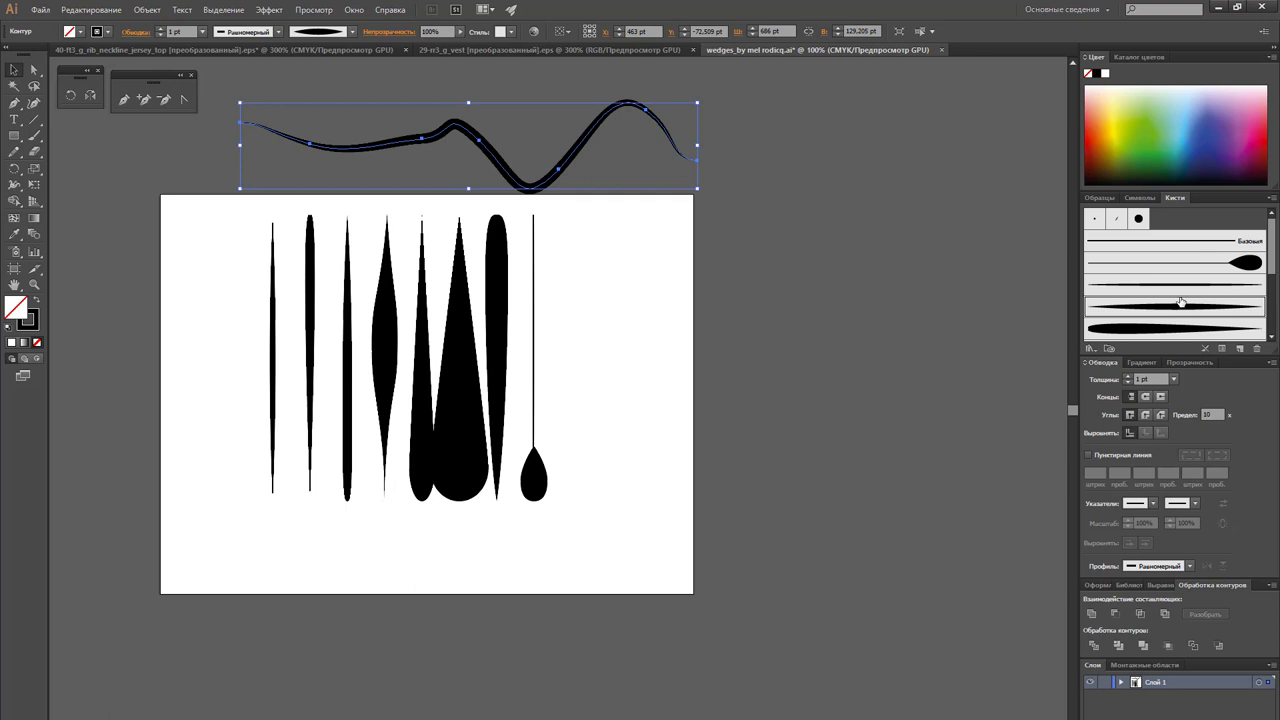
{"action": "left_click", "coordinate": [888, 210]}
{"action": "left_click", "coordinate": [468, 140]}
Paste the brushed wave into the jersey top document, shrink it, and place it right of the shirt.
{"action": "left_click", "coordinate": [231, 51]}
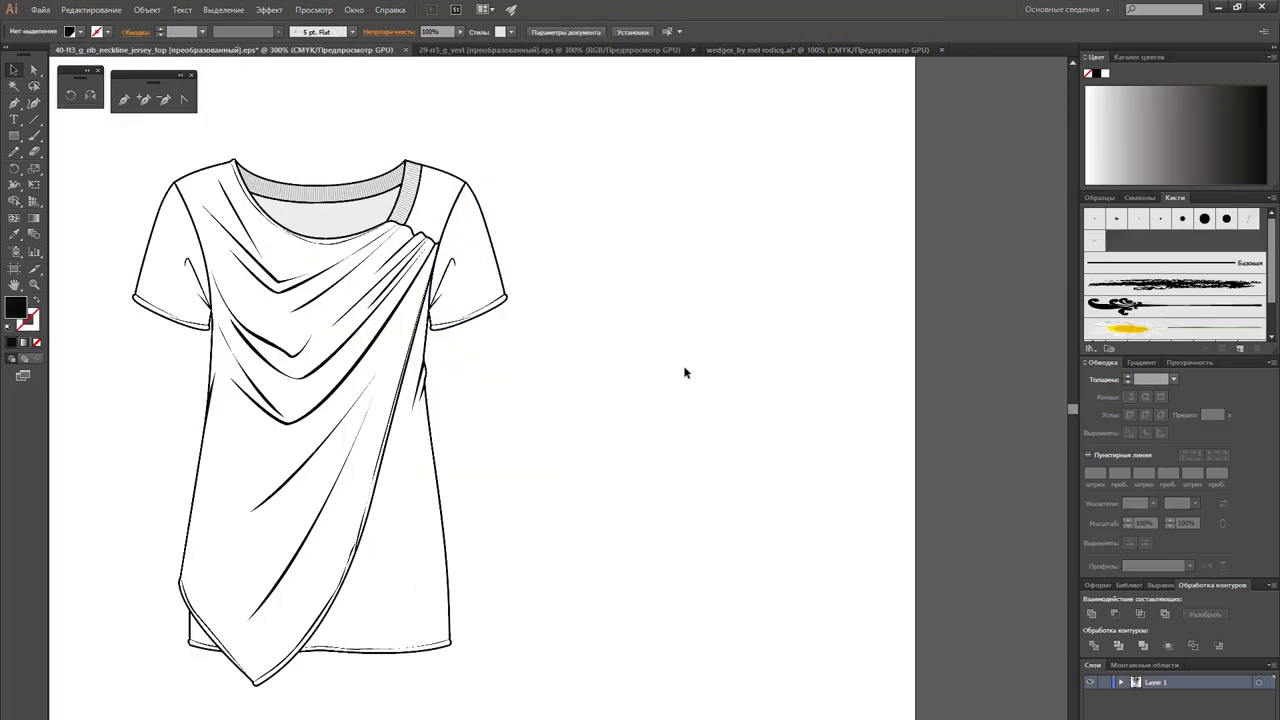
{"action": "key", "text": "ctrl+v"}
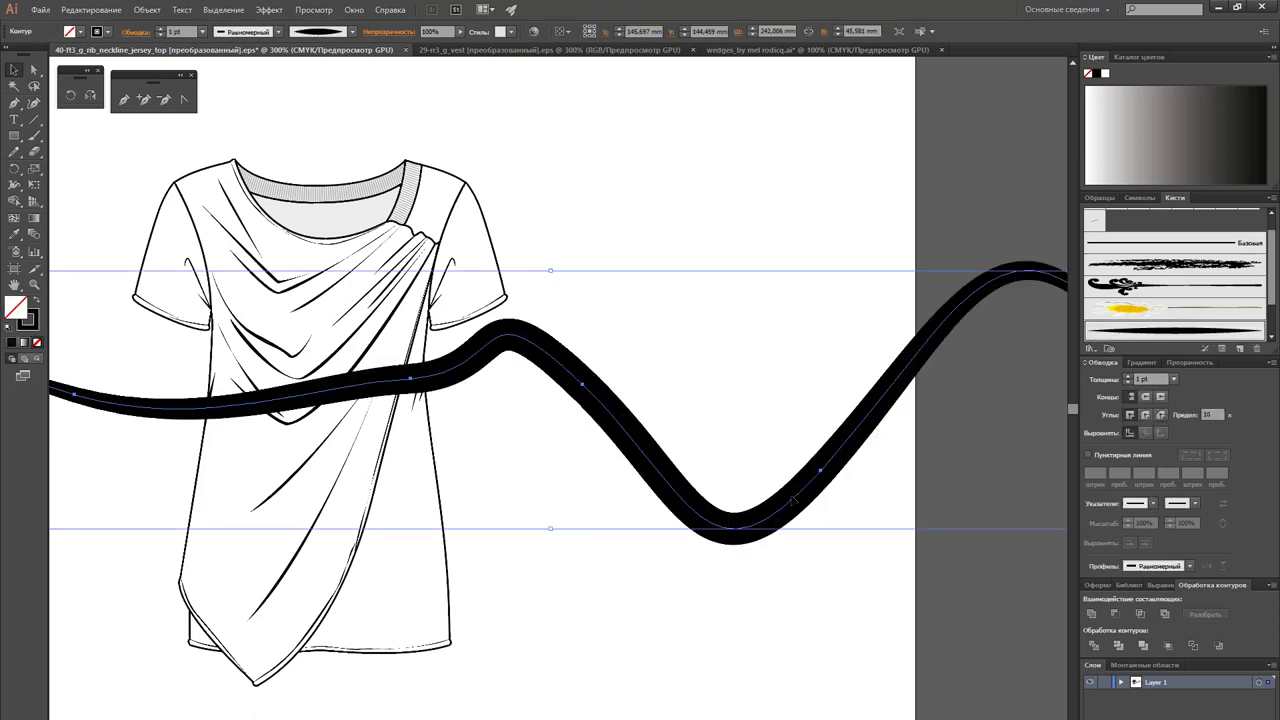
{"action": "mouse_move", "coordinate": [610, 405]}
{"action": "left_mouse_down"}
{"action": "mouse_move", "coordinate": [830, 409]}
{"action": "mouse_move", "coordinate": [880, 381]}
{"action": "left_mouse_up"}
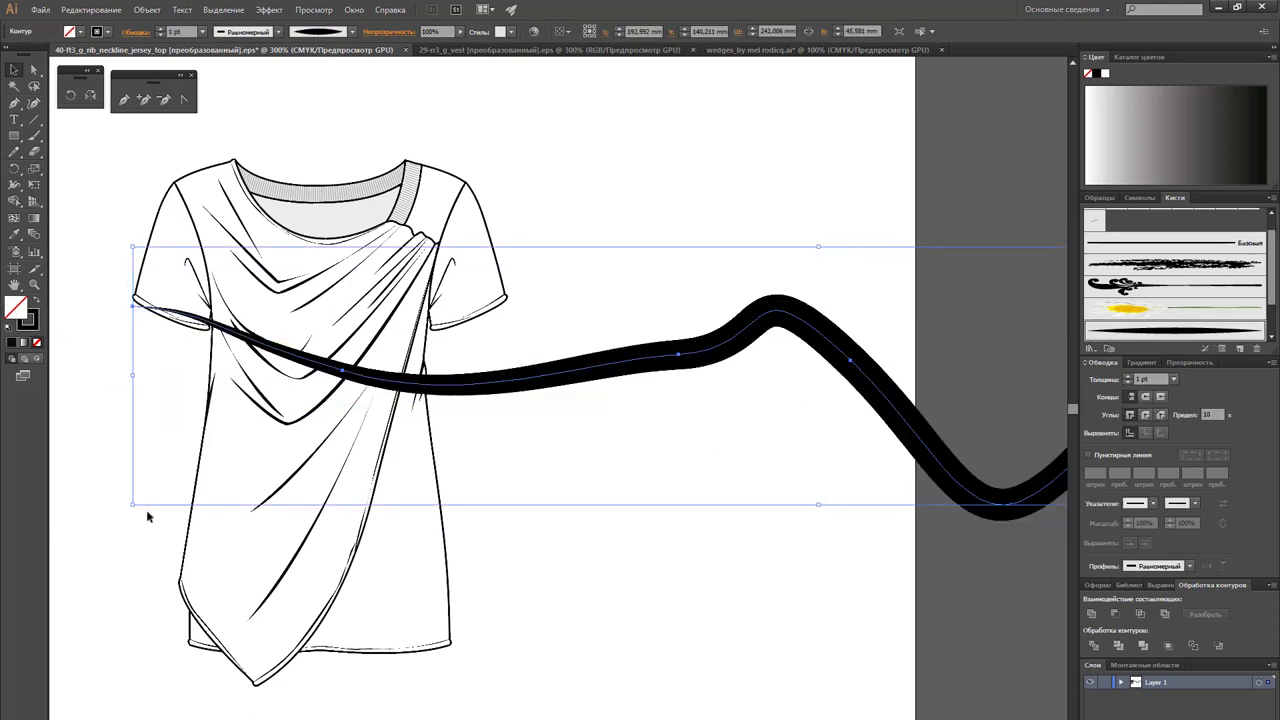
{"action": "mouse_move", "coordinate": [140, 509]}
{"action": "left_mouse_down"}
{"action": "mouse_move", "coordinate": [578, 409]}
{"action": "mouse_move", "coordinate": [600, 416]}
{"action": "left_mouse_up"}
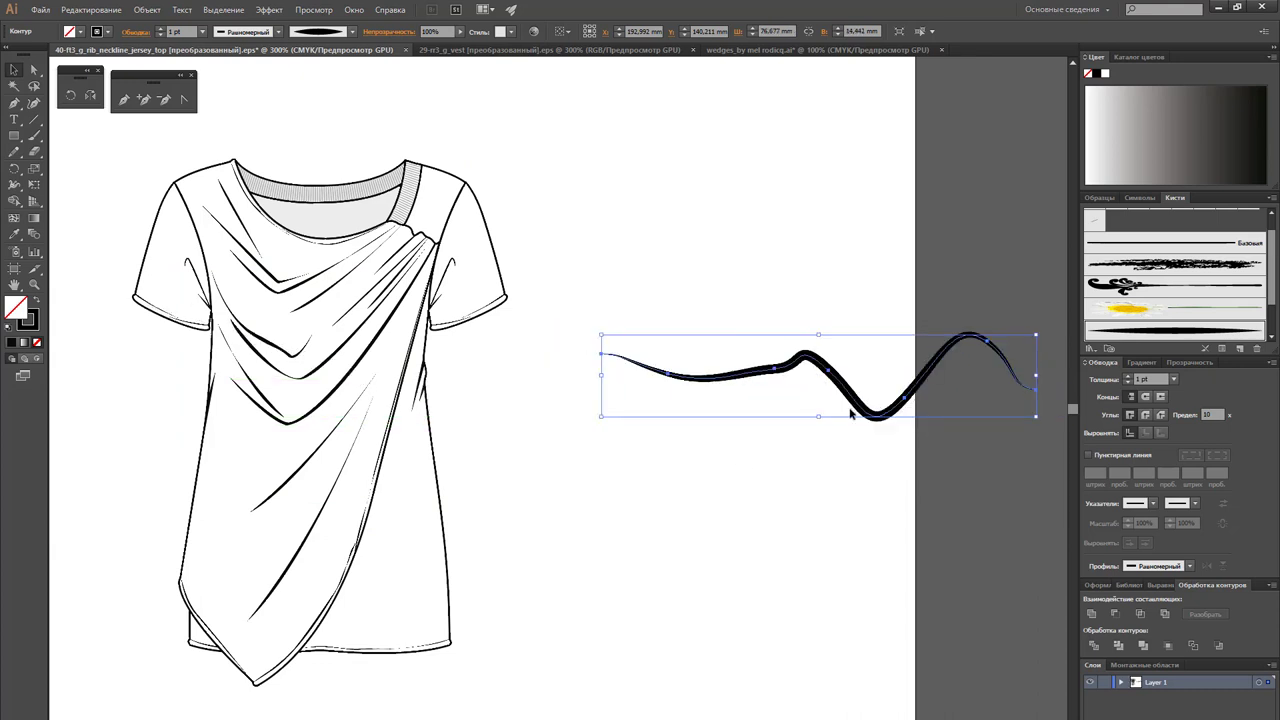
{"action": "left_click_drag", "start_coordinate": [865, 402], "coordinate": [720, 401]}
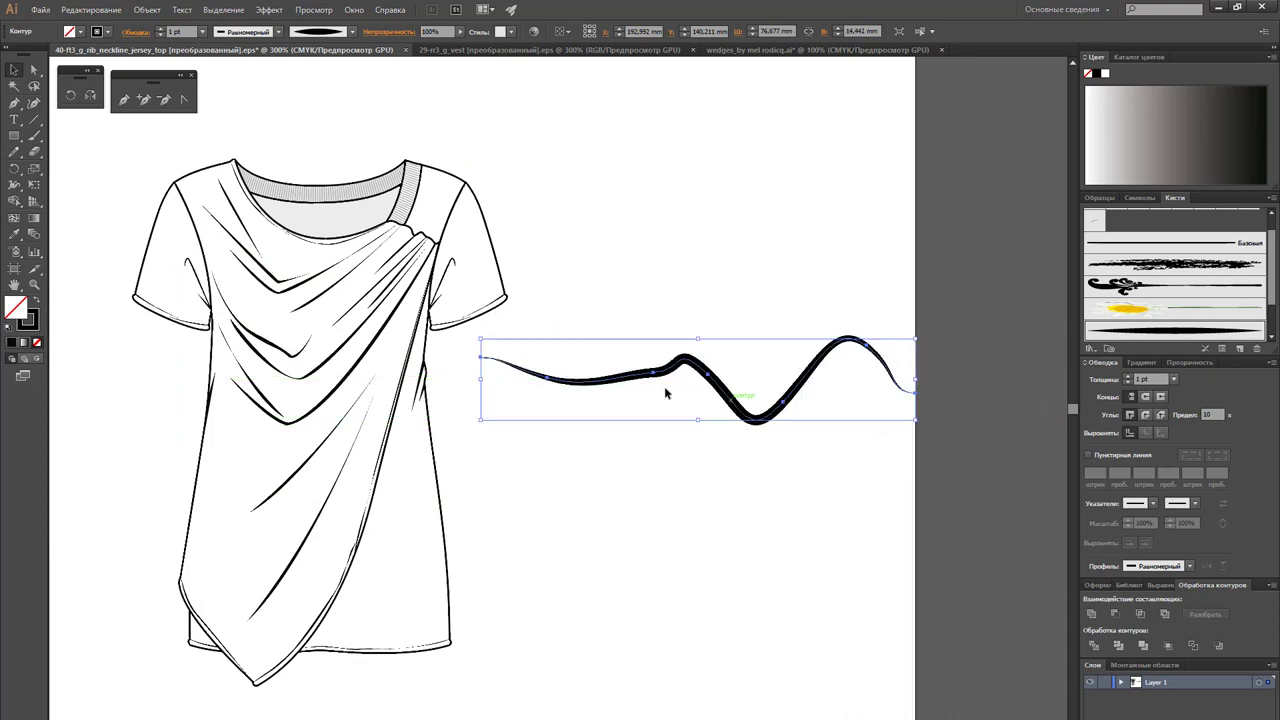
Set the wave's stroke weight to 0.5 pt and deselect it.
{"action": "left_click", "coordinate": [201, 31]}
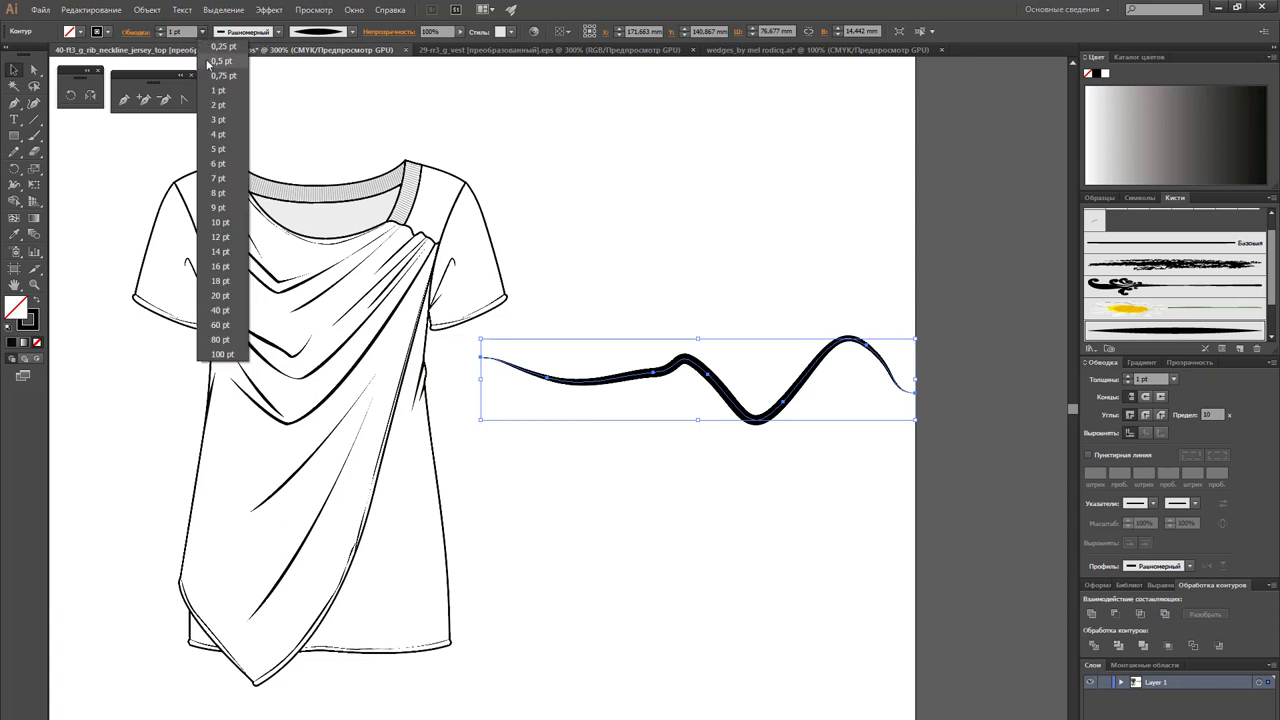
{"action": "left_click", "coordinate": [208, 62]}
{"action": "left_click", "coordinate": [666, 249]}
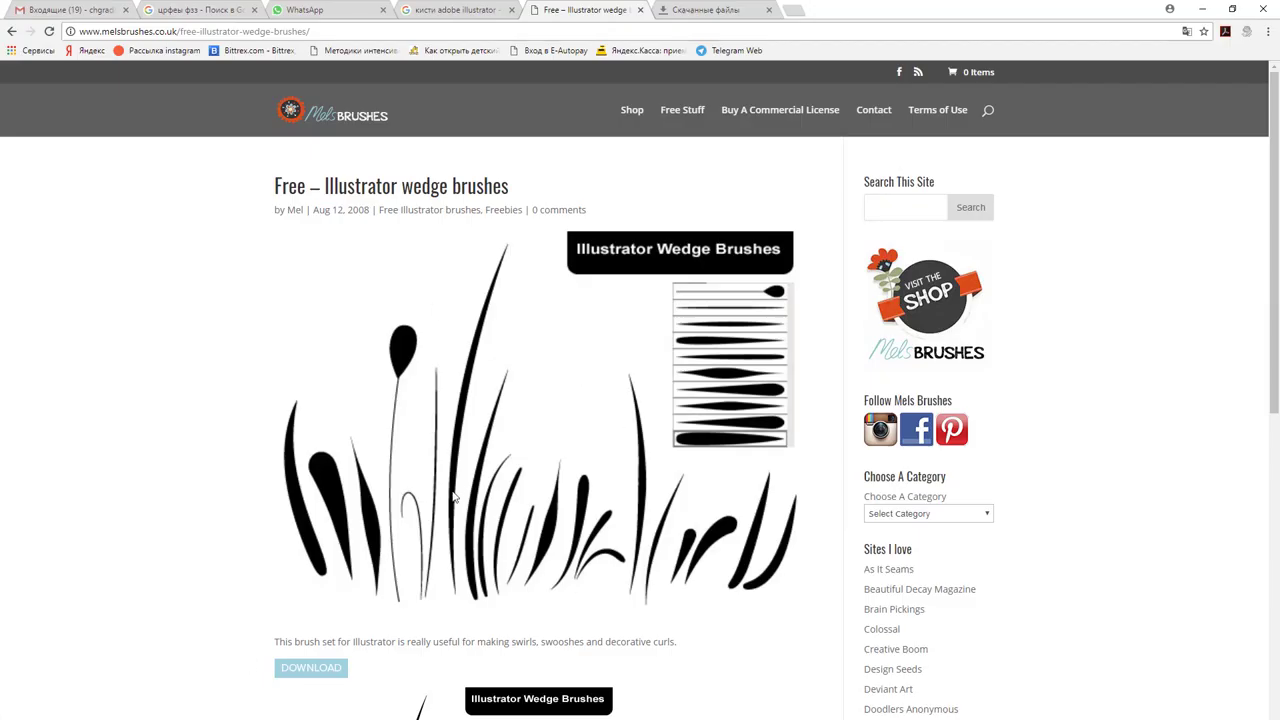
Browse Mel's free wedge brushes page in Chrome, then minimize the browser to return to Illustrator.
{"action": "scroll", "coordinate": [466, 470], "scroll_direction": "down", "scroll_amount": 3}
{"action": "scroll", "coordinate": [477, 450], "scroll_direction": "up", "scroll_amount": 2}
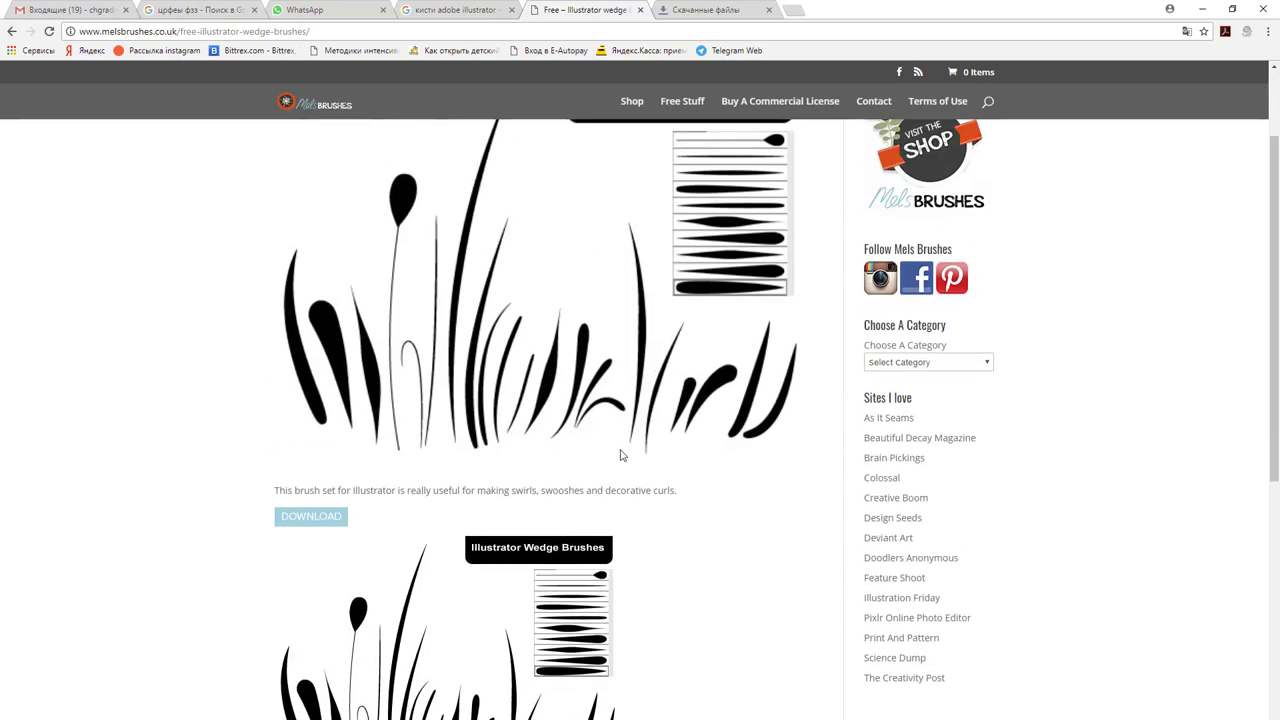
{"action": "left_click", "coordinate": [1199, 10]}
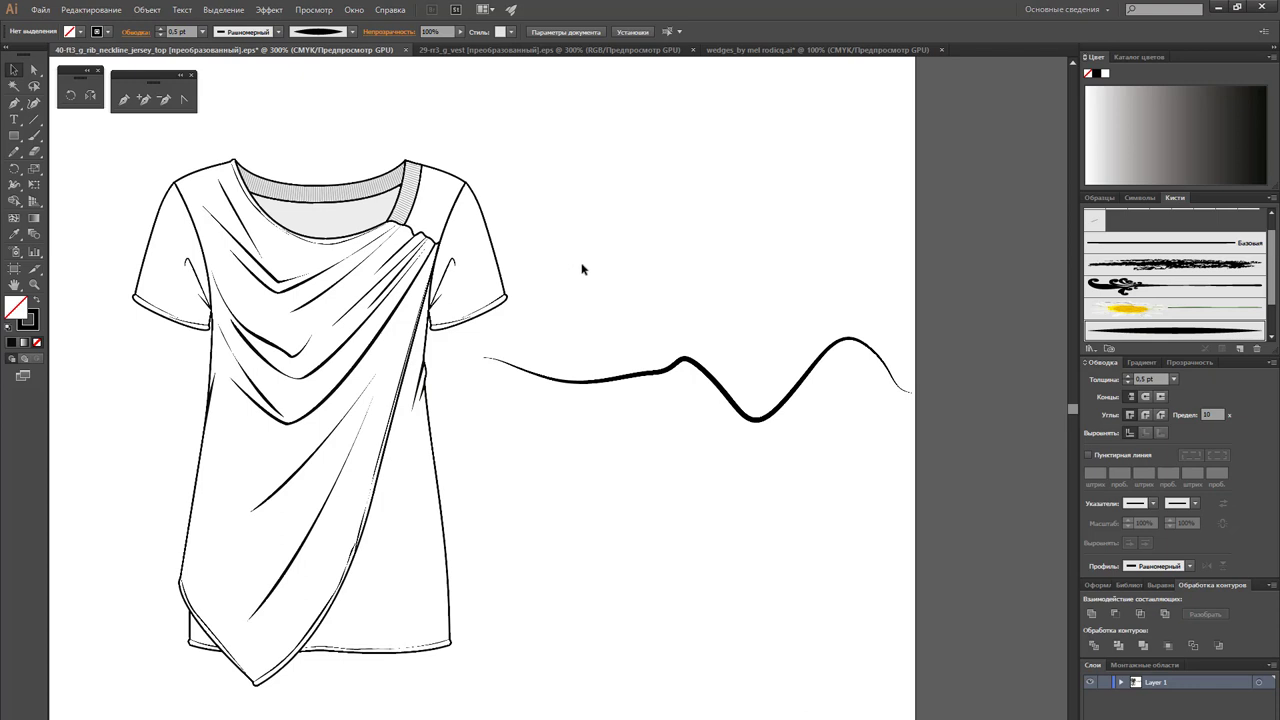
{"action": "left_click", "coordinate": [370, 352]}
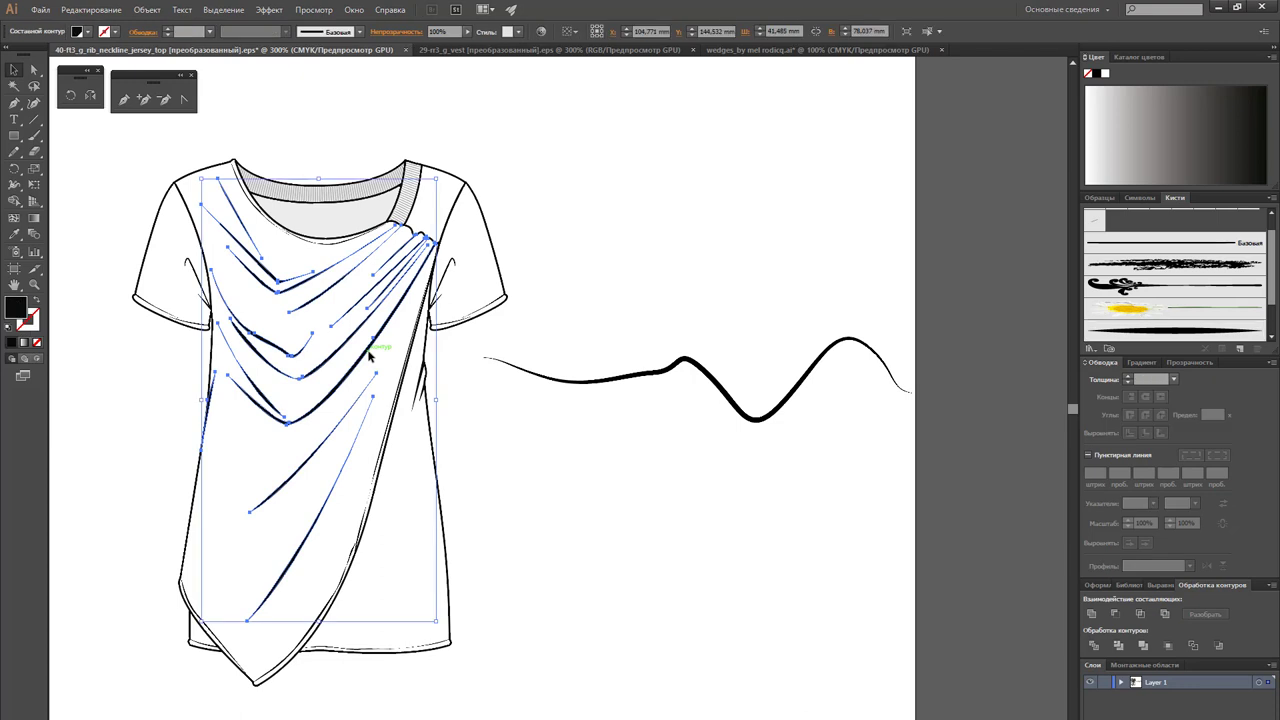
{"action": "left_click_drag", "start_coordinate": [668, 312], "coordinate": [719, 437]}
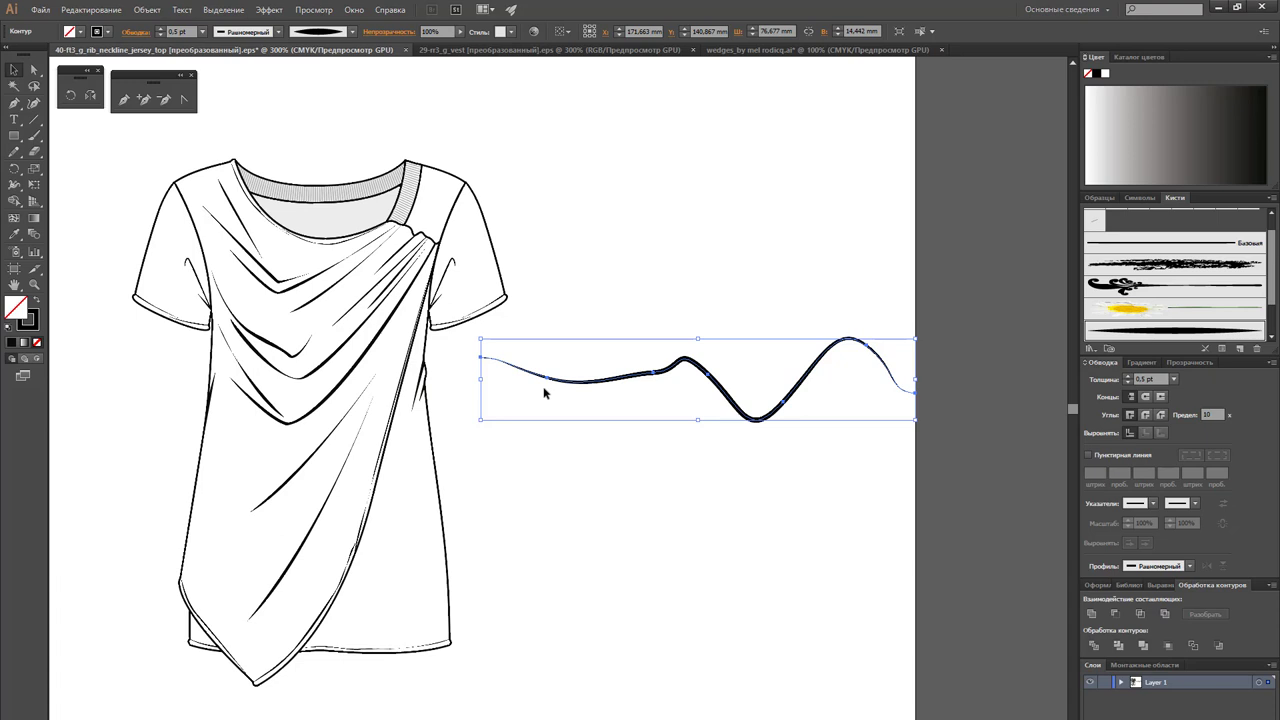
Convert the wave's brushed stroke to filled outlines with Outline Stroke and inspect the result.
{"action": "left_click", "coordinate": [147, 10]}
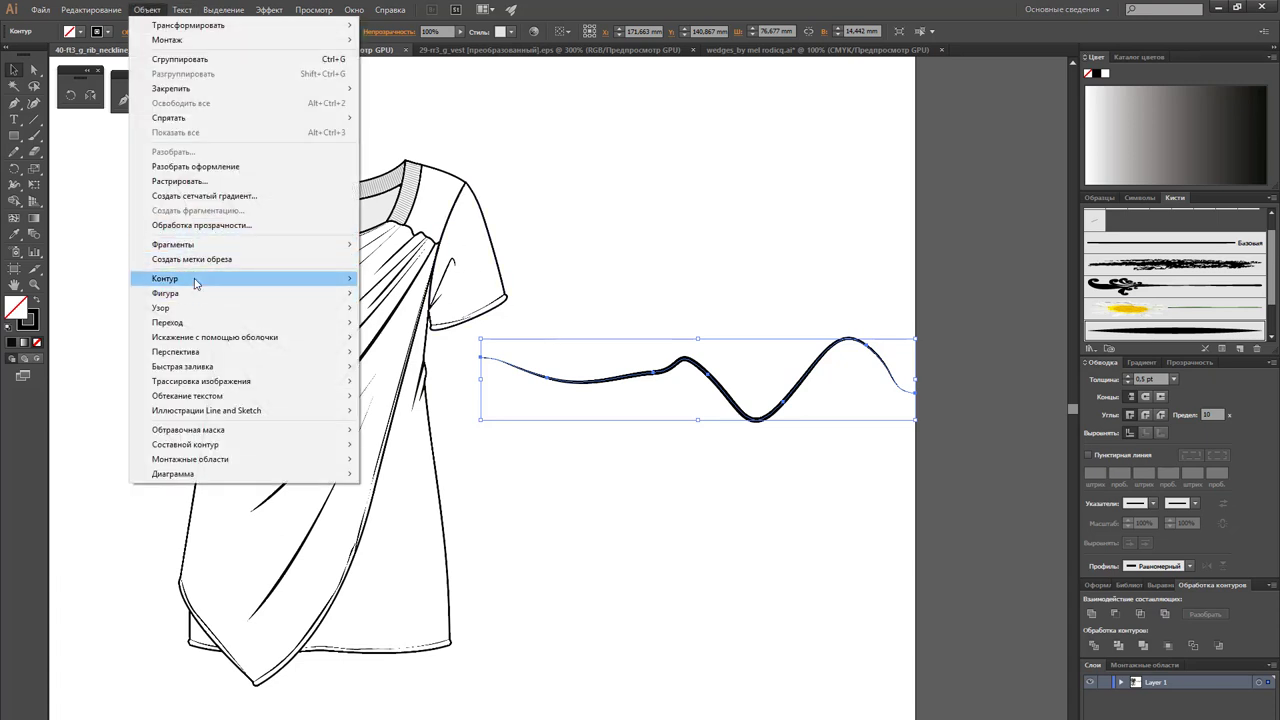
{"action": "mouse_move", "coordinate": [165, 278]}
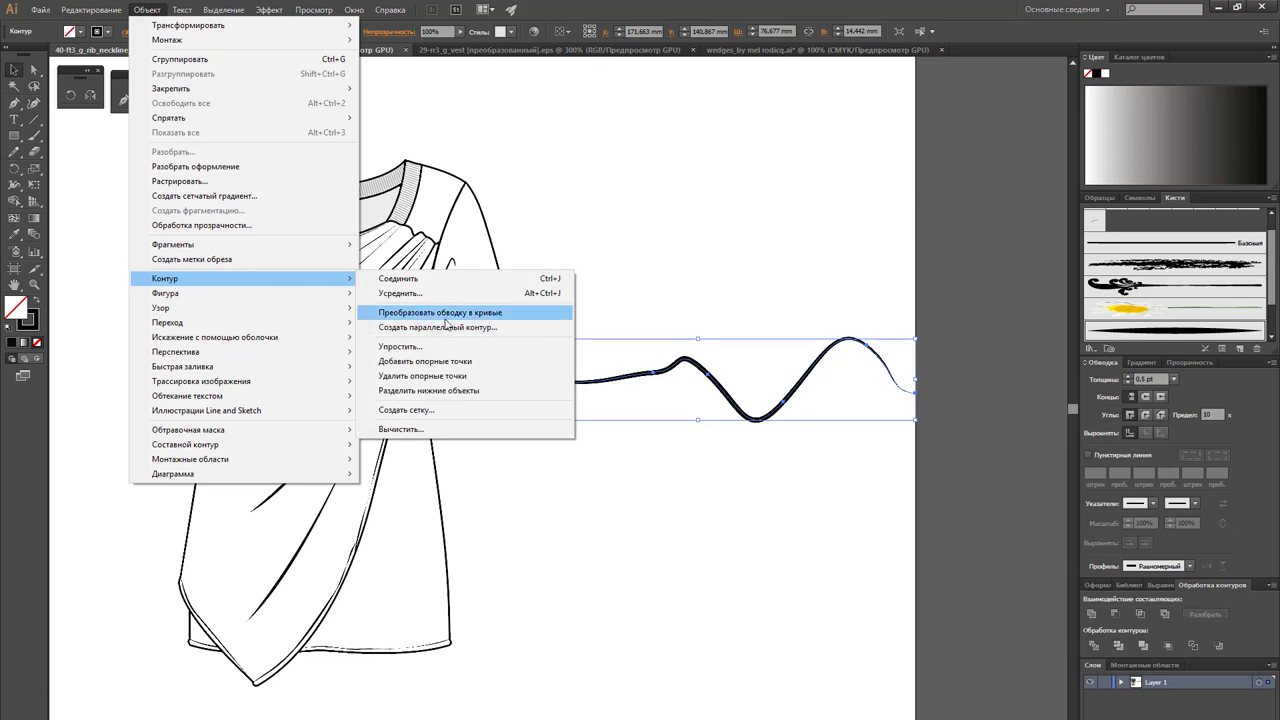
{"action": "left_click", "coordinate": [447, 312]}
{"action": "left_click", "coordinate": [703, 309]}
{"action": "left_click", "coordinate": [706, 372]}
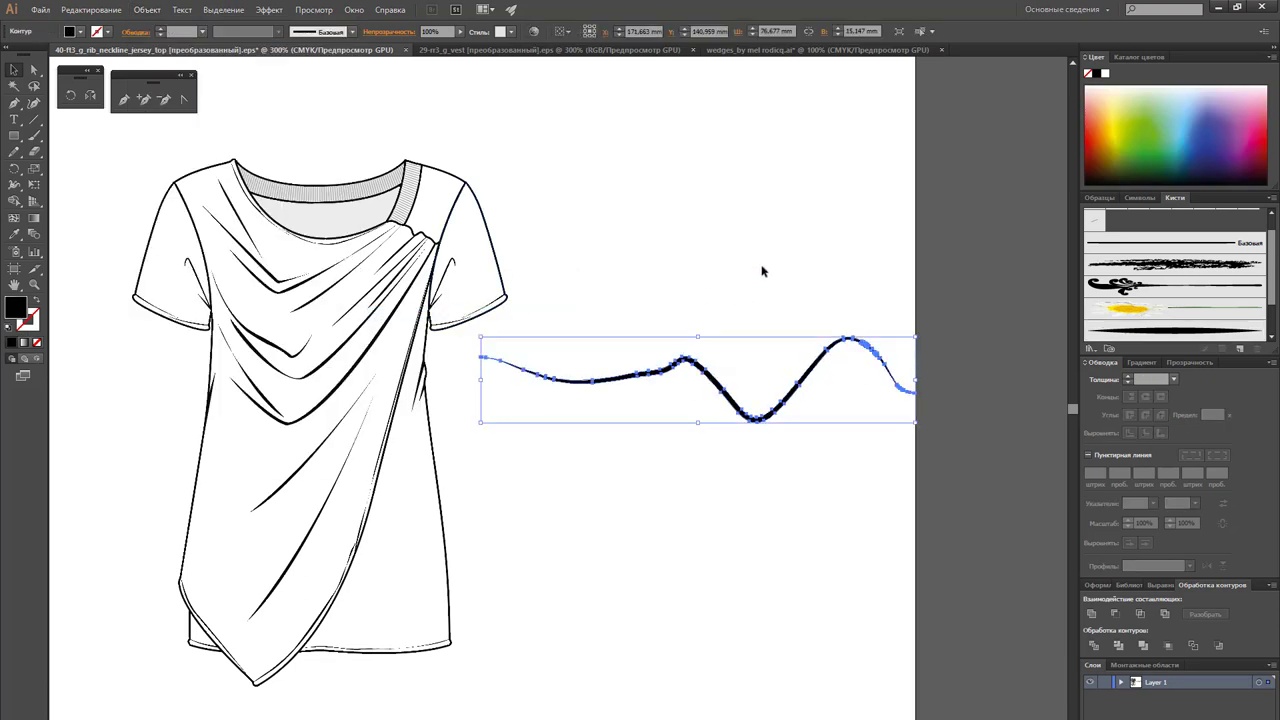
{"action": "left_click", "coordinate": [770, 271]}
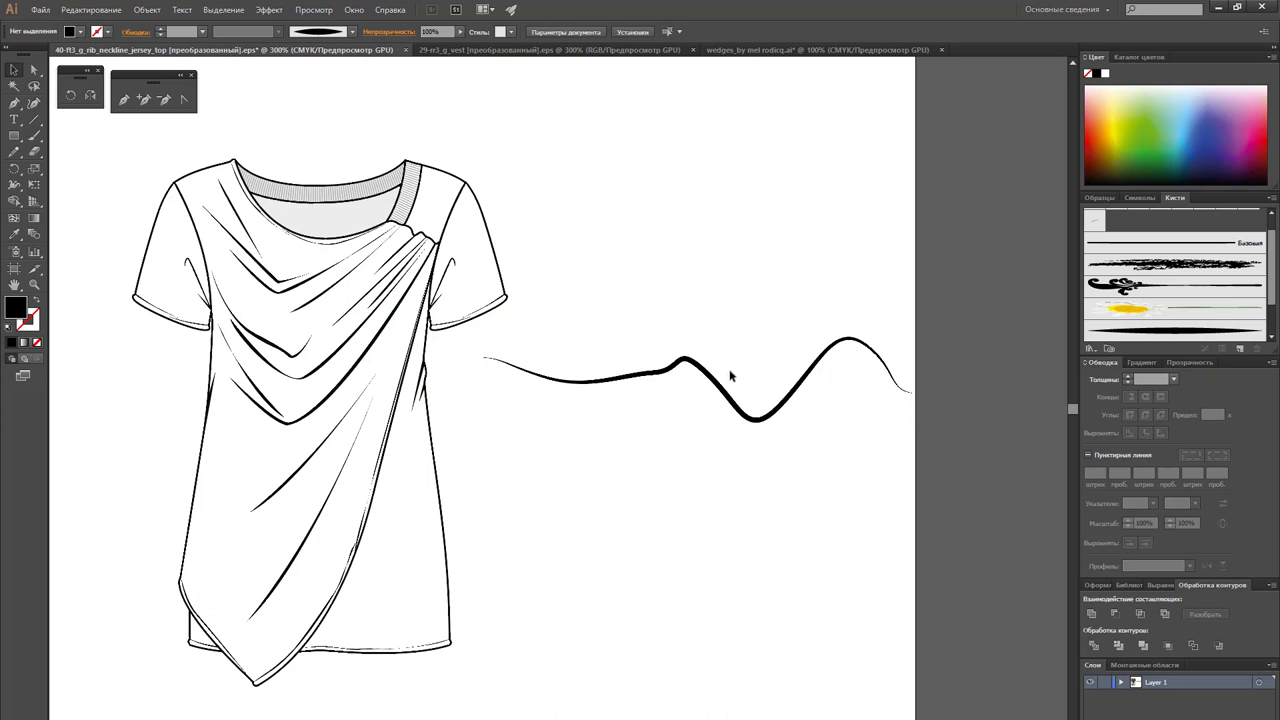
Check the swatches, then reselect the outlined test wave so it can be deleted.
{"action": "left_click", "coordinate": [738, 396]}
{"action": "left_click", "coordinate": [1100, 197]}
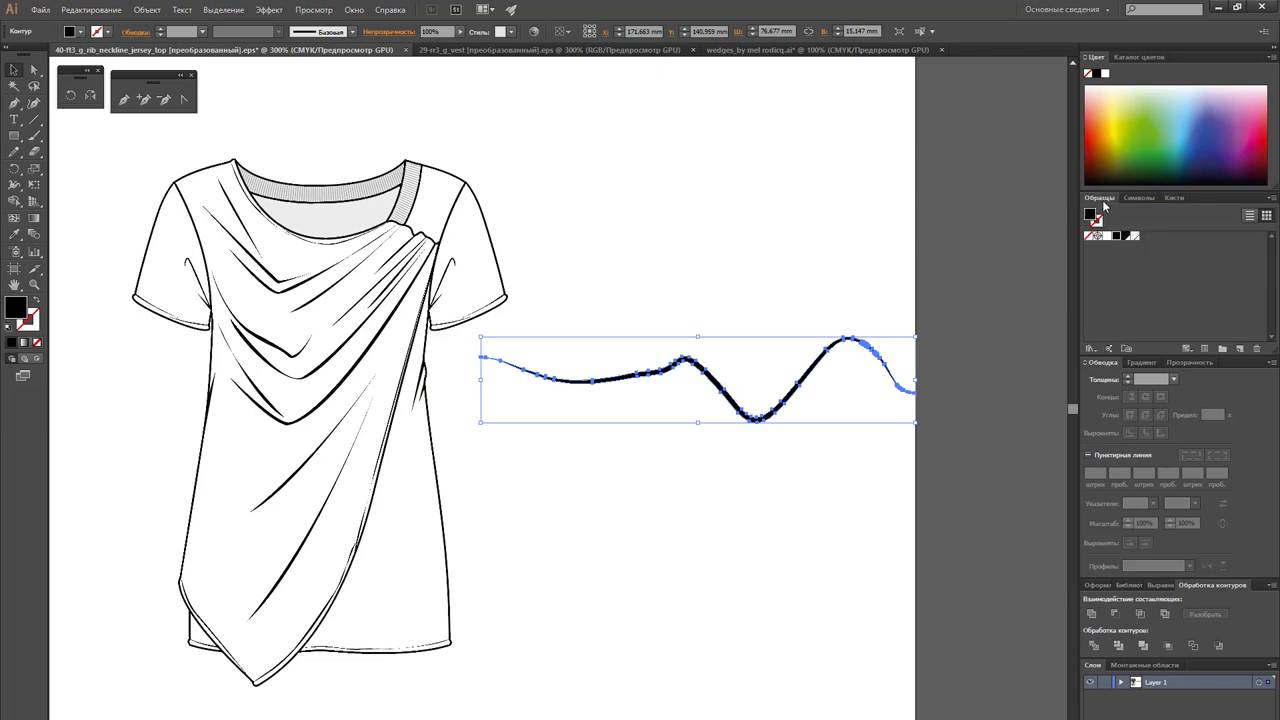
{"action": "left_click", "coordinate": [803, 191]}
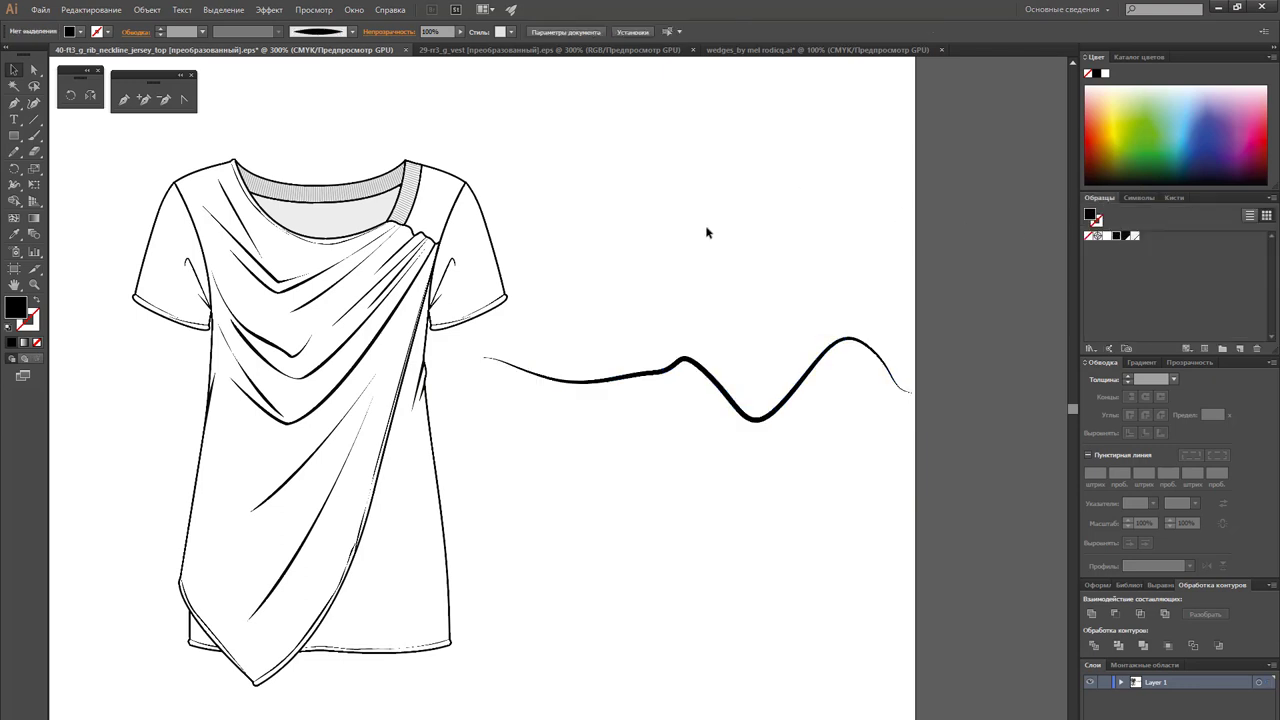
{"action": "left_click", "coordinate": [748, 410]}
{"action": "key", "text": "Delete"}
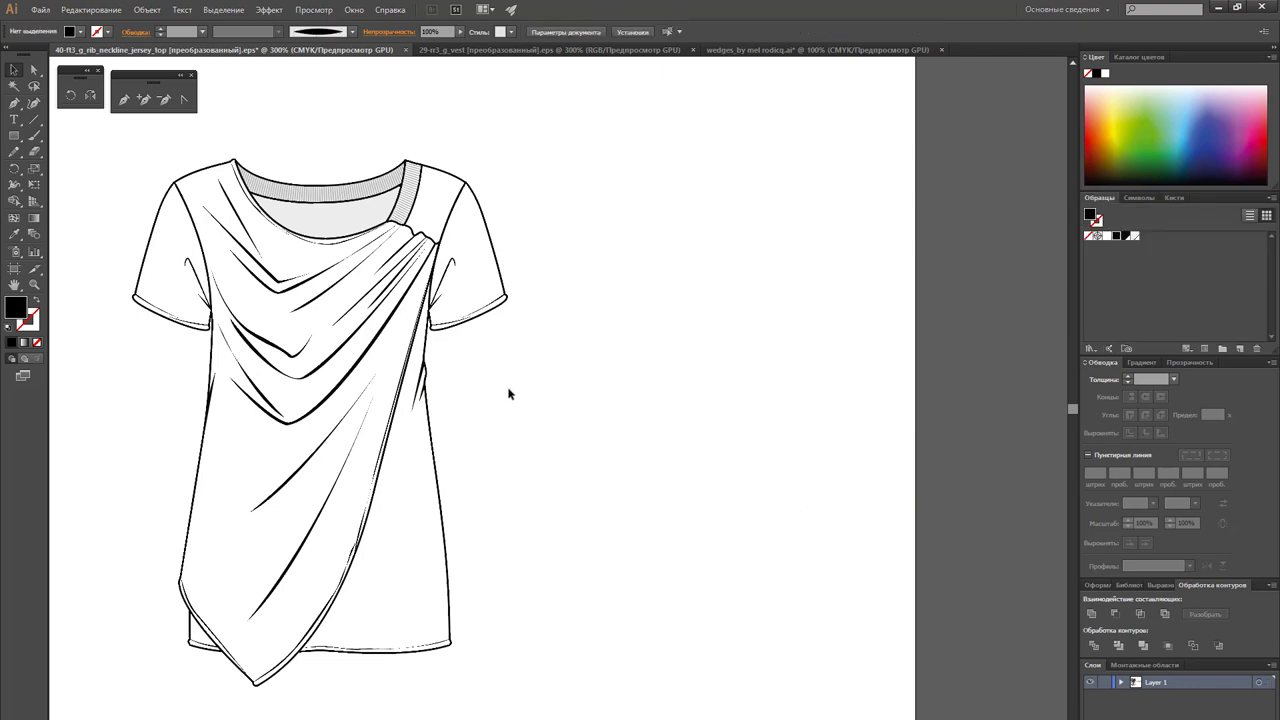
{"action": "left_click", "coordinate": [450, 49]}
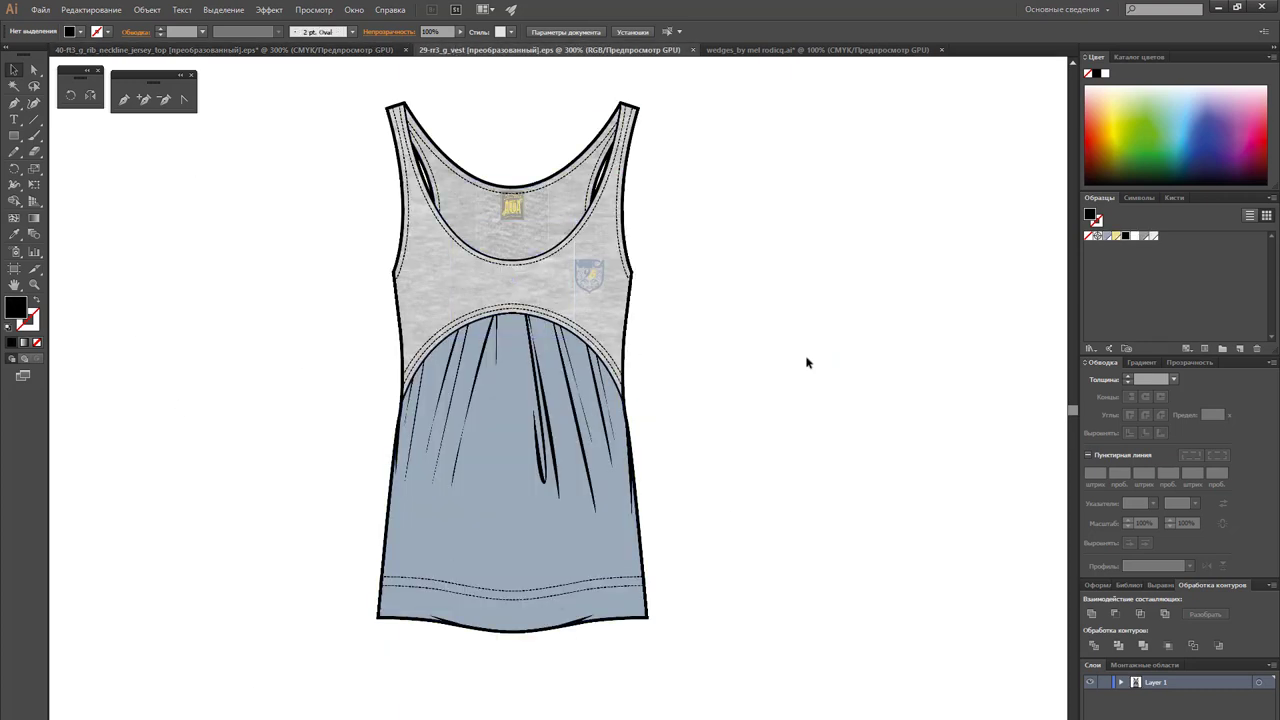
{"action": "left_click", "coordinate": [303, 50]}
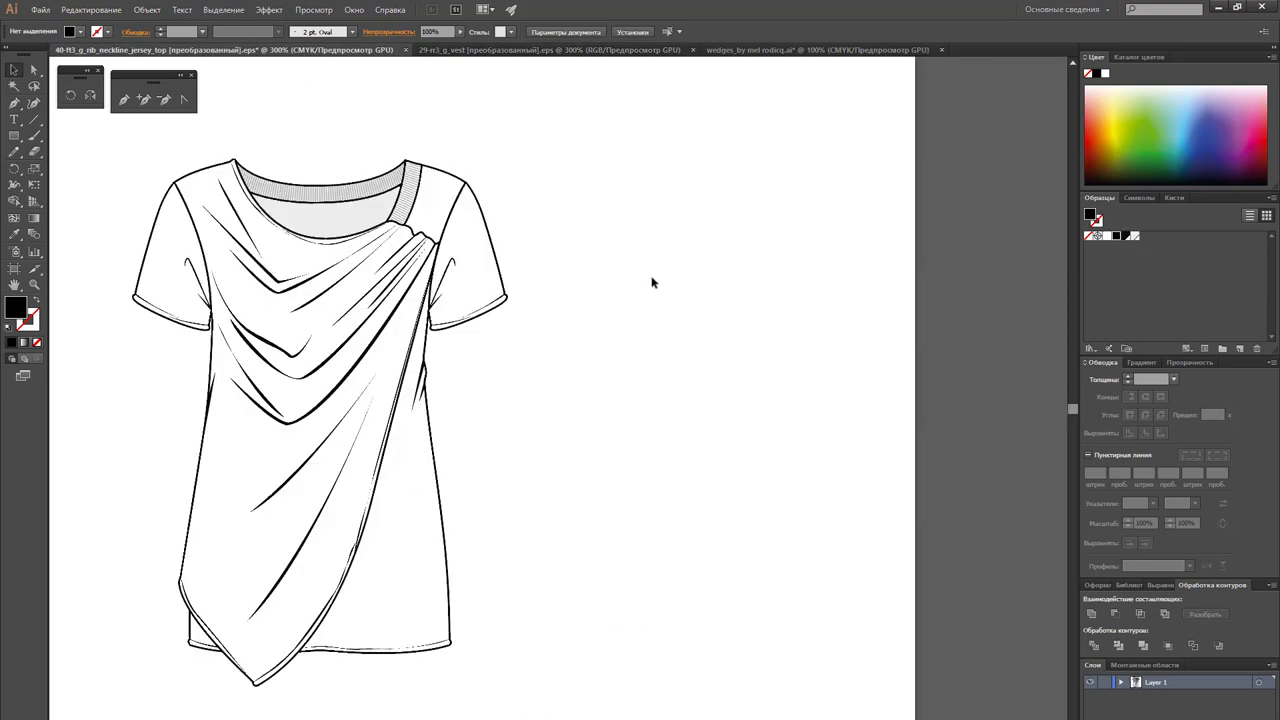